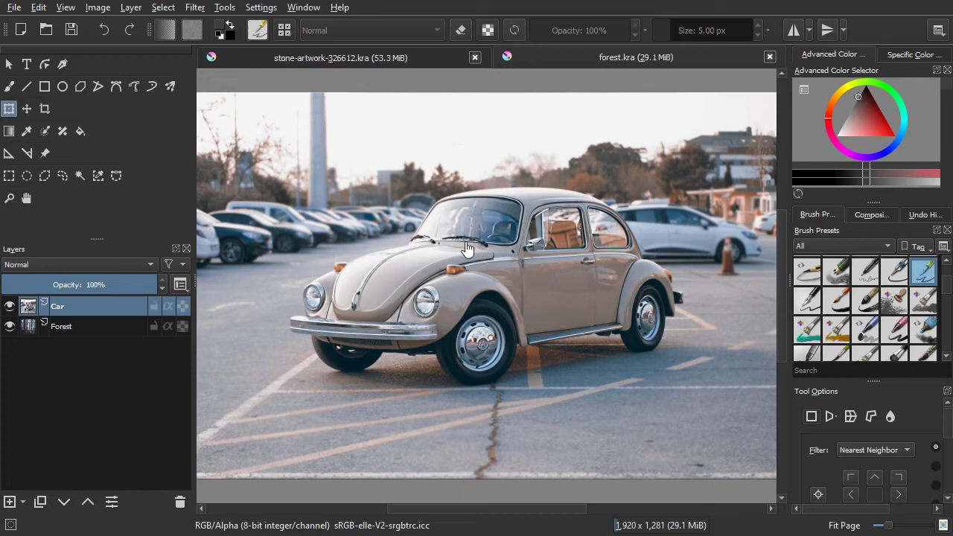
Make the Car layer semi-transparent so the forest shows beneath it
click(10, 307)
click(9, 307)
drag(97, 275, 83, 282)
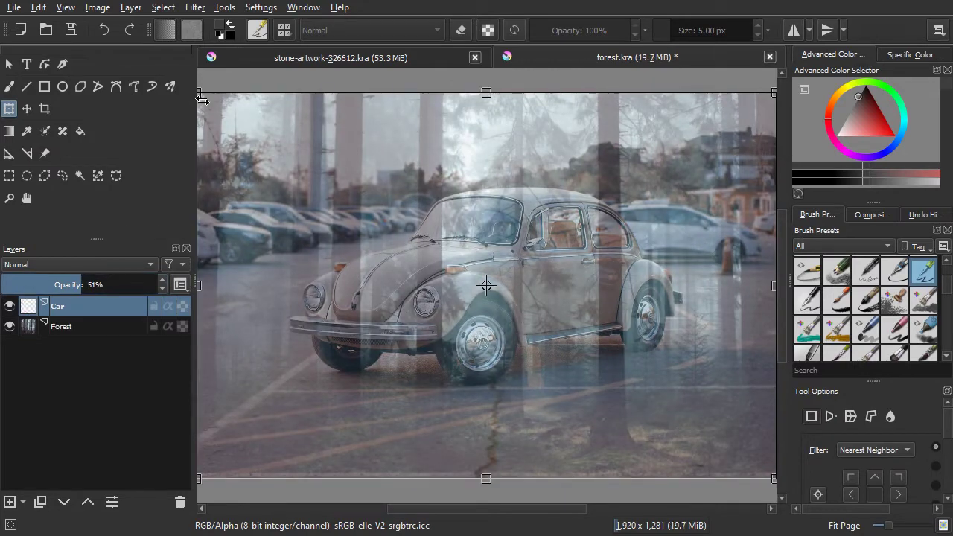
Scale down, slightly tilt and place the car over the mid-forest, back at 100% opacity
drag(203, 101, 462, 220)
mouse_move(588, 309)
mouse_down()
mouse_move(607, 260)
mouse_move(563, 241)
mouse_up()
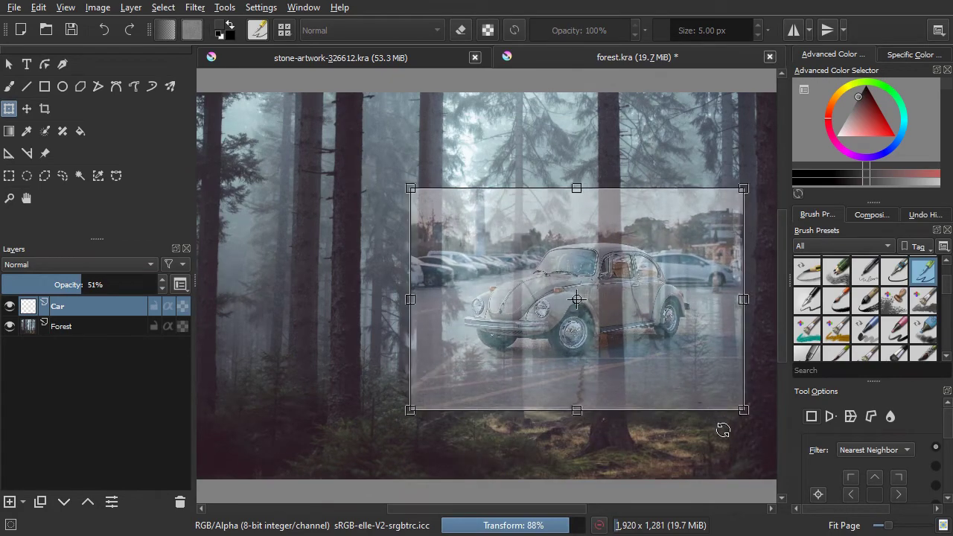
drag(724, 431, 750, 394)
drag(681, 347, 663, 336)
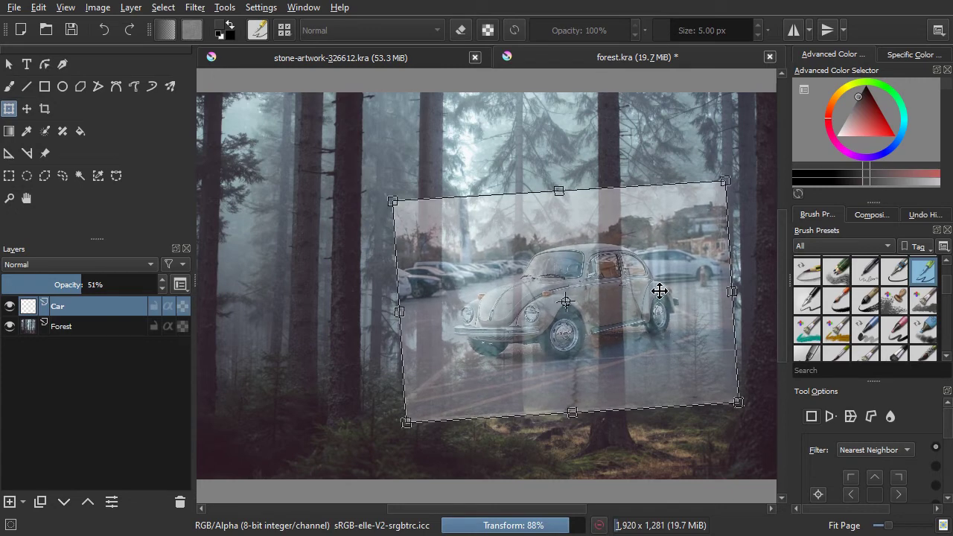
key(Return)
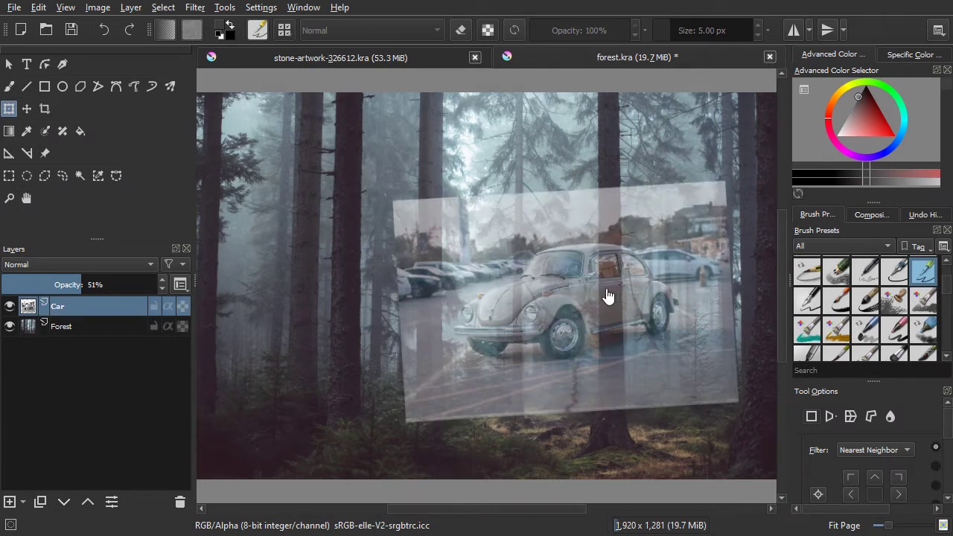
drag(88, 284, 223, 289)
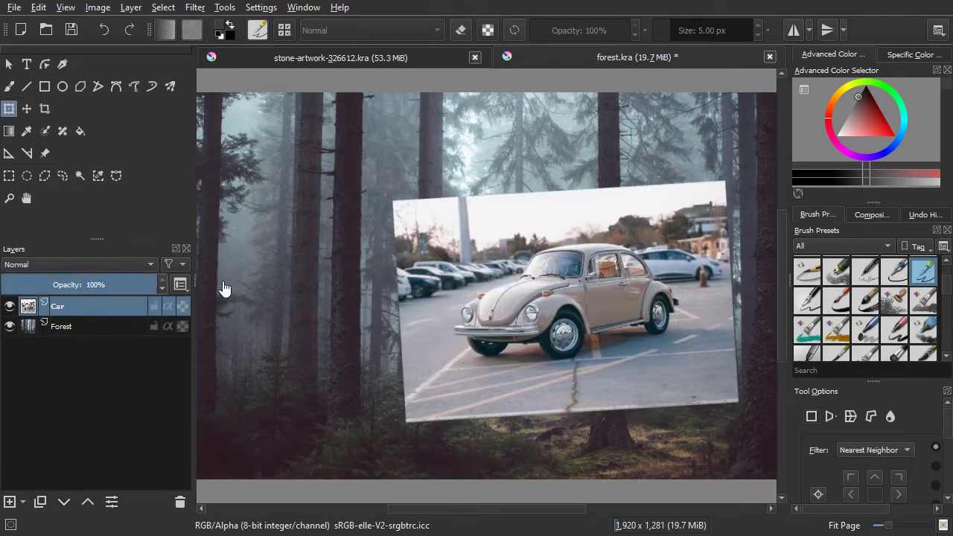
Add a transparency mask to the Car layer and ready a black Basic-1 brush
right_click(94, 307)
mouse_move(163, 254)
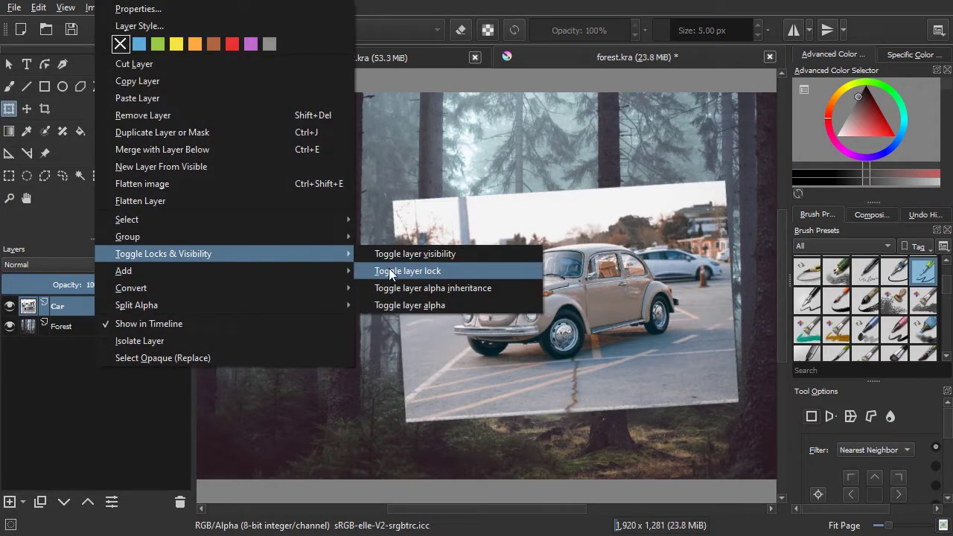
click(390, 272)
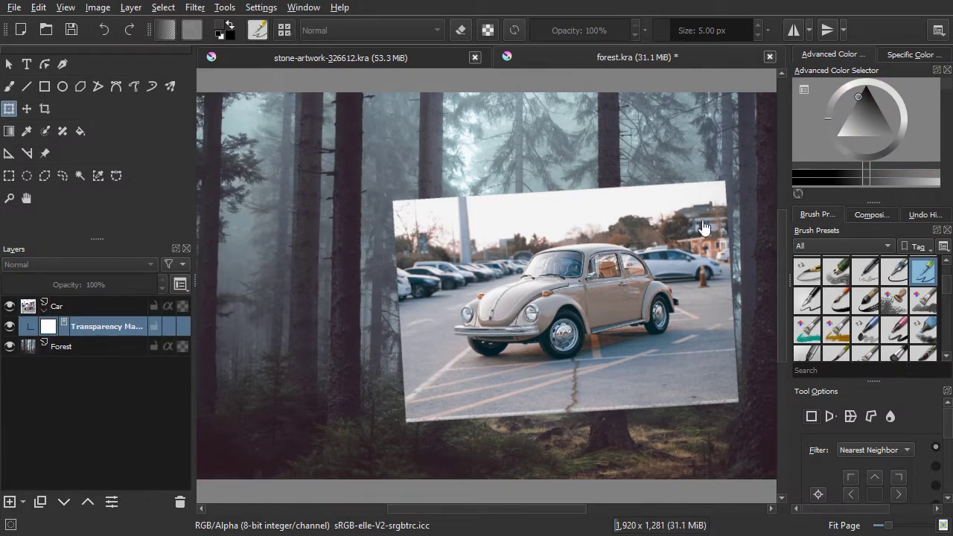
click(923, 301)
scroll(951, 266, up, 2)
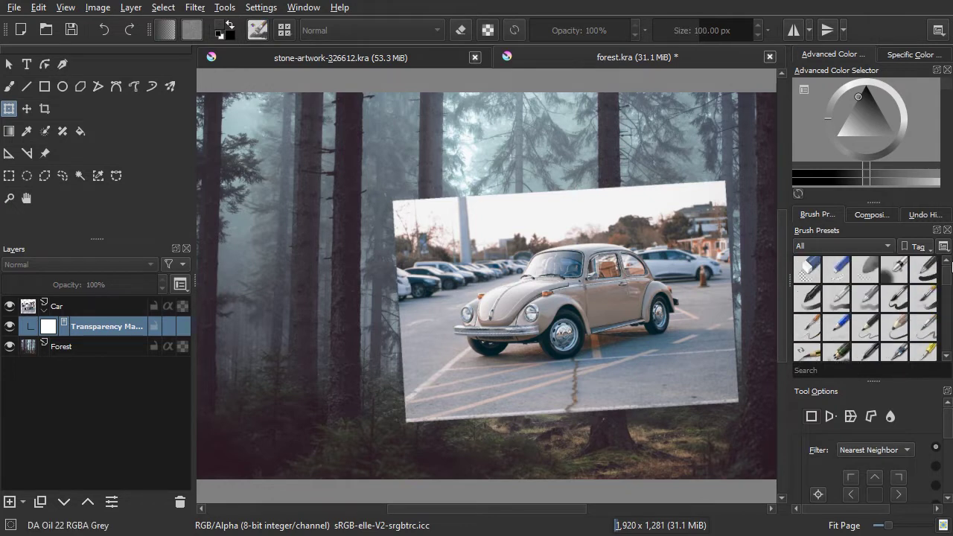
click(925, 272)
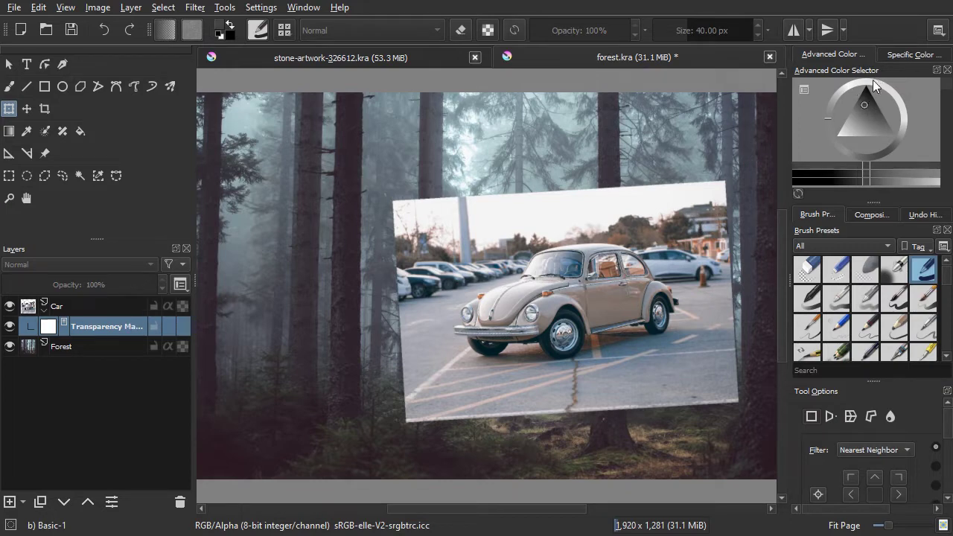
click(868, 82)
key(plus)
key(plus)
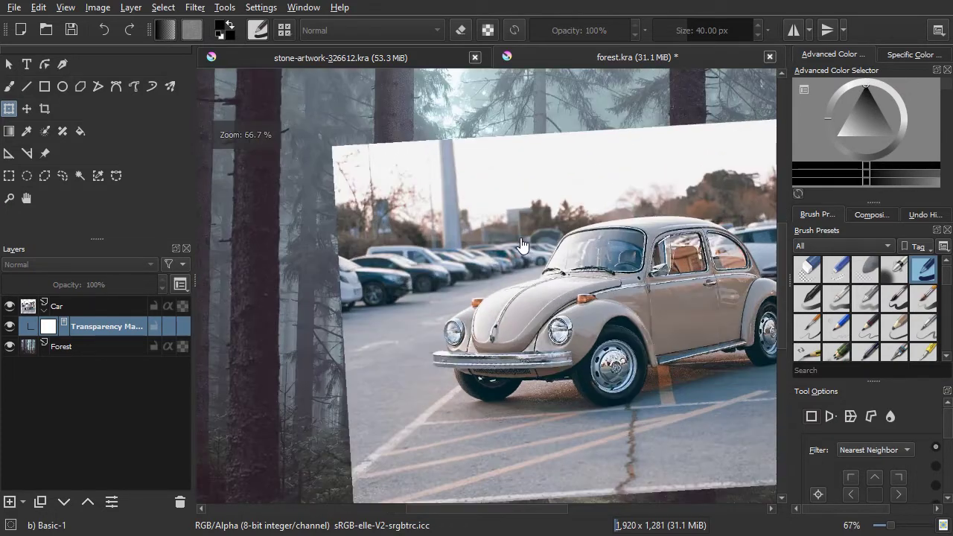
Paint black on the Car mask to hide the trees, pavement and right edge around the car
click(9, 85)
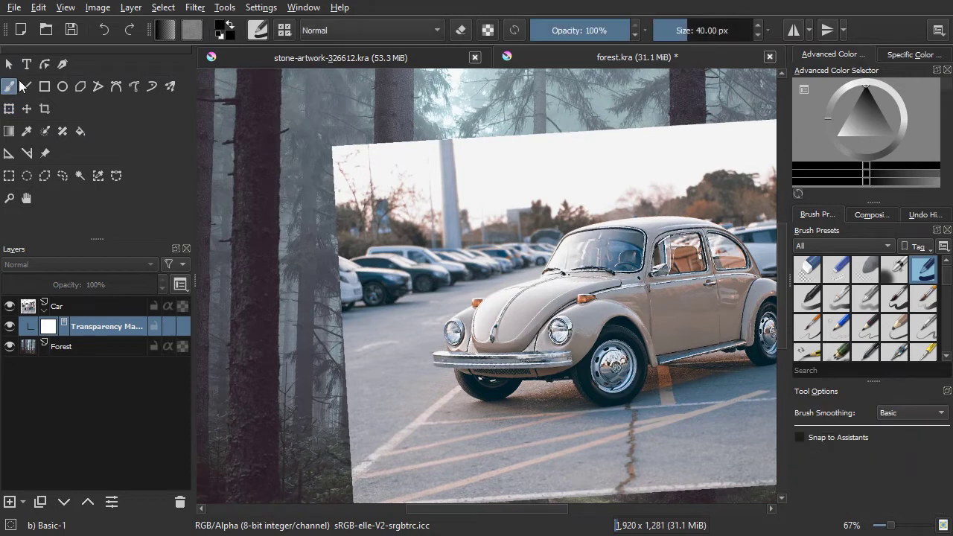
drag(495, 209, 389, 173)
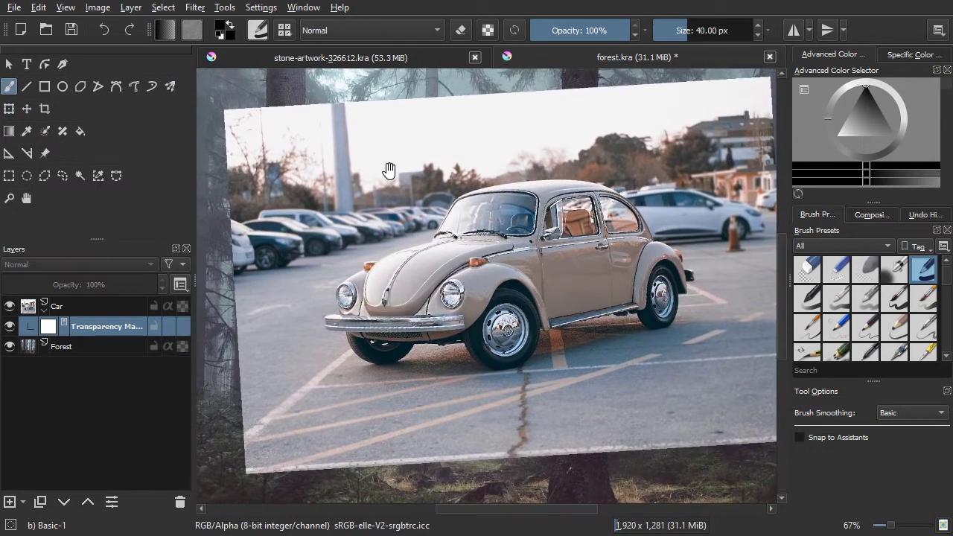
drag(277, 134, 268, 246)
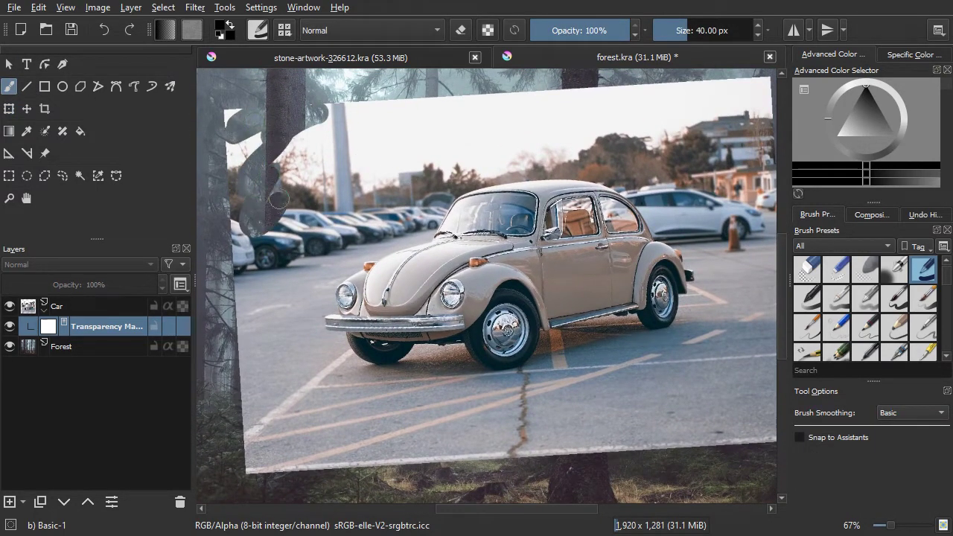
mouse_move(296, 176)
mouse_down()
mouse_move(237, 306)
mouse_move(618, 383)
mouse_up()
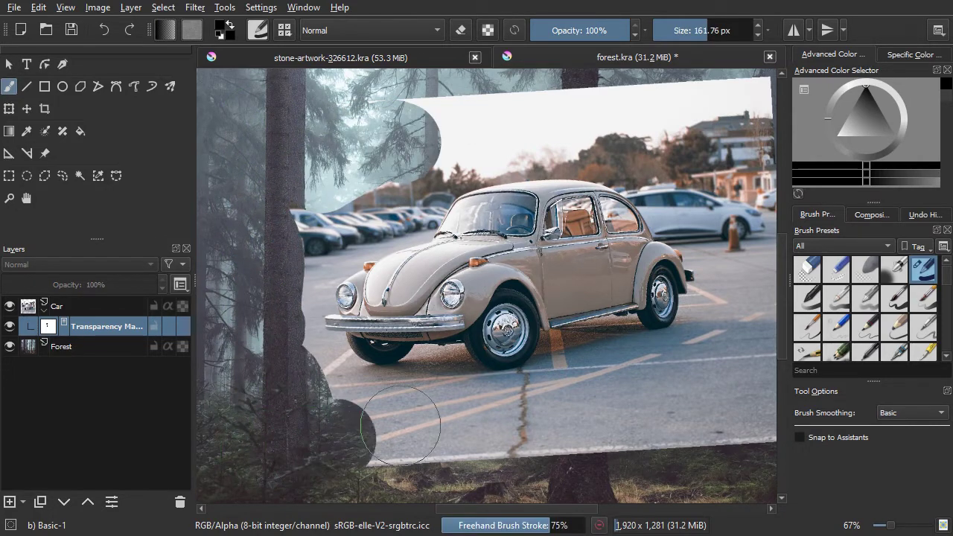
key(ctrl+z)
mouse_move(462, 432)
mouse_down()
mouse_move(684, 412)
mouse_move(536, 100)
mouse_move(491, 421)
mouse_move(223, 436)
mouse_move(618, 405)
mouse_move(734, 413)
mouse_up()
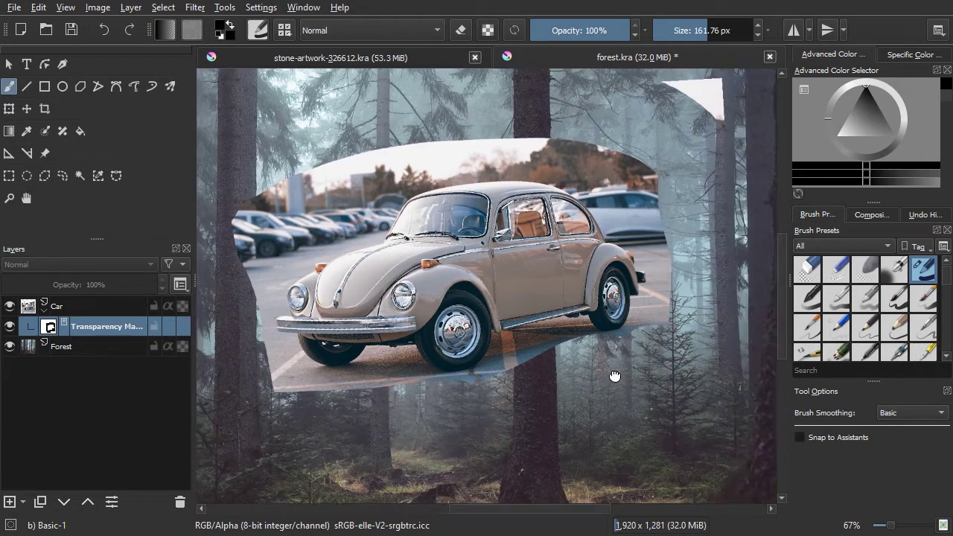
drag(665, 360, 613, 379)
mouse_move(708, 127)
mouse_down()
mouse_move(640, 207)
mouse_move(588, 172)
mouse_move(521, 149)
mouse_move(339, 164)
mouse_move(298, 212)
mouse_move(337, 222)
mouse_move(288, 219)
mouse_move(253, 231)
mouse_up()
Zoom in and mask out the parked car behind the Beetle and the grey patch by the turn signal
scroll(602, 176, up, 2)
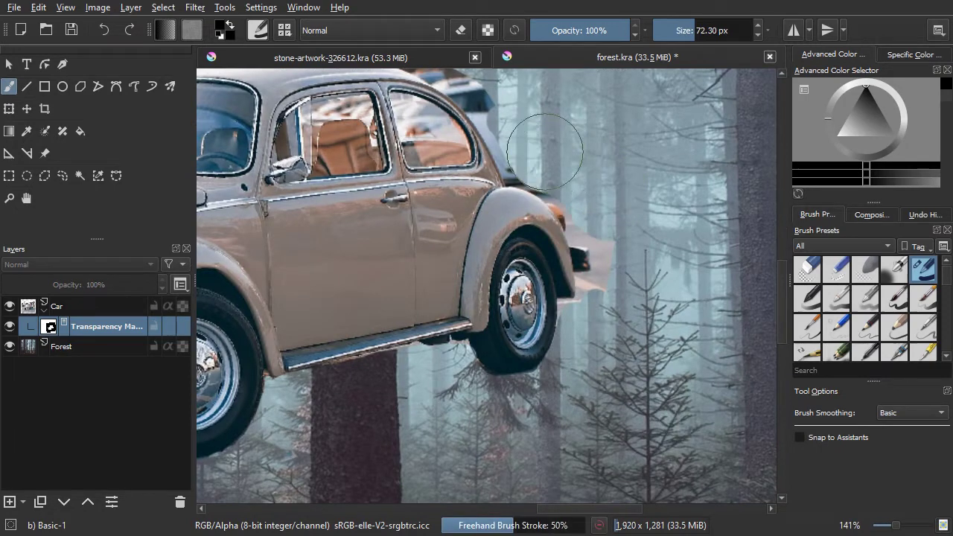
drag(556, 144, 578, 207)
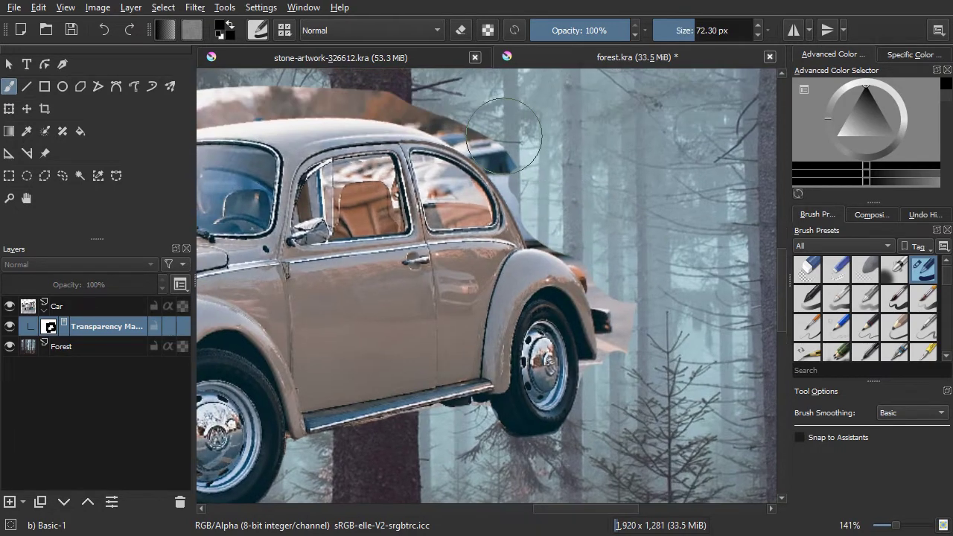
drag(503, 134, 556, 209)
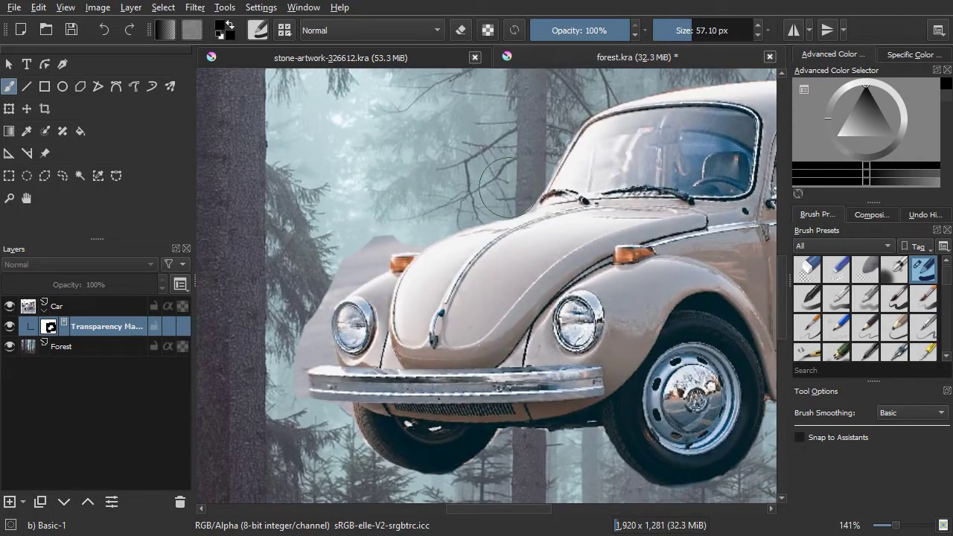
key(bracketleft)
key(bracketleft)
key(bracketleft)
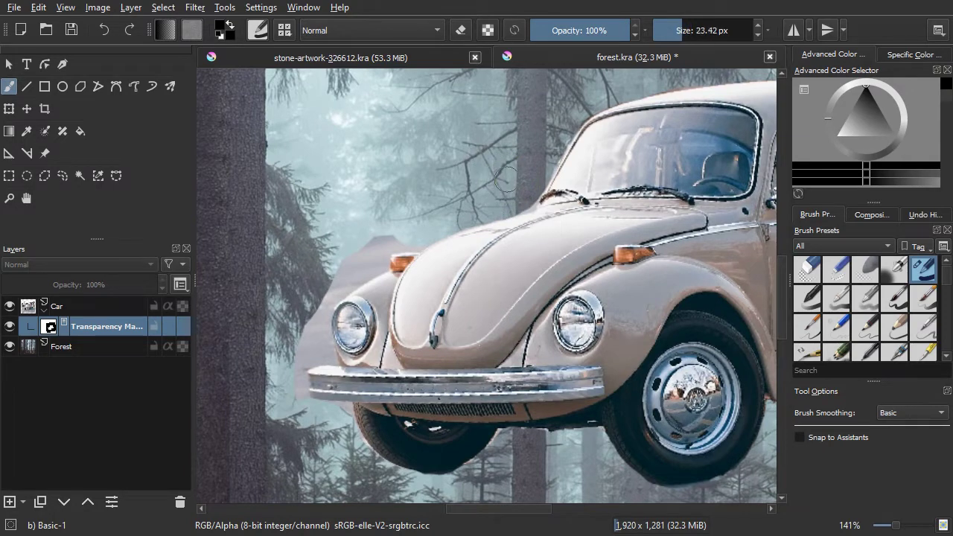
key(bracketright)
mouse_move(422, 221)
mouse_down()
mouse_move(413, 215)
mouse_move(364, 236)
mouse_move(377, 251)
mouse_move(352, 261)
mouse_move(309, 313)
mouse_up()
Tidy the mask edge below the left headlight, shrinking the brush to 17.84 px
key(bracketright)
key(bracketright)
key(bracketright)
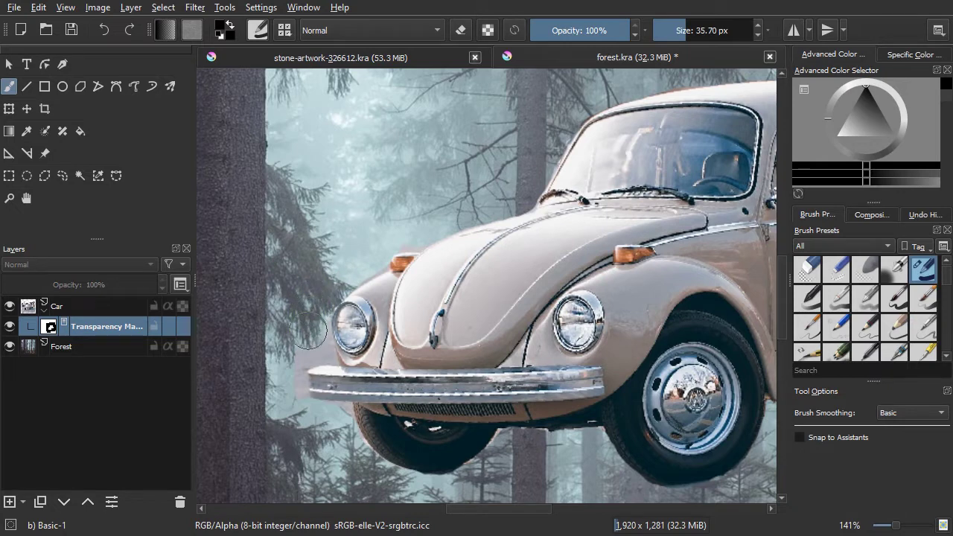
mouse_move(311, 332)
mouse_down()
mouse_move(287, 376)
mouse_move(294, 408)
mouse_up()
key(bracketleft)
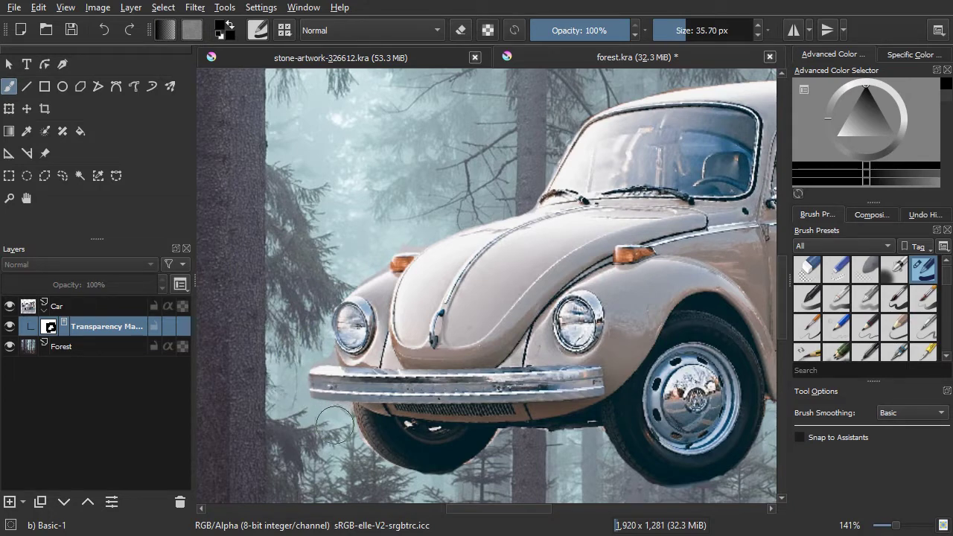
key(bracketleft)
key(bracketleft)
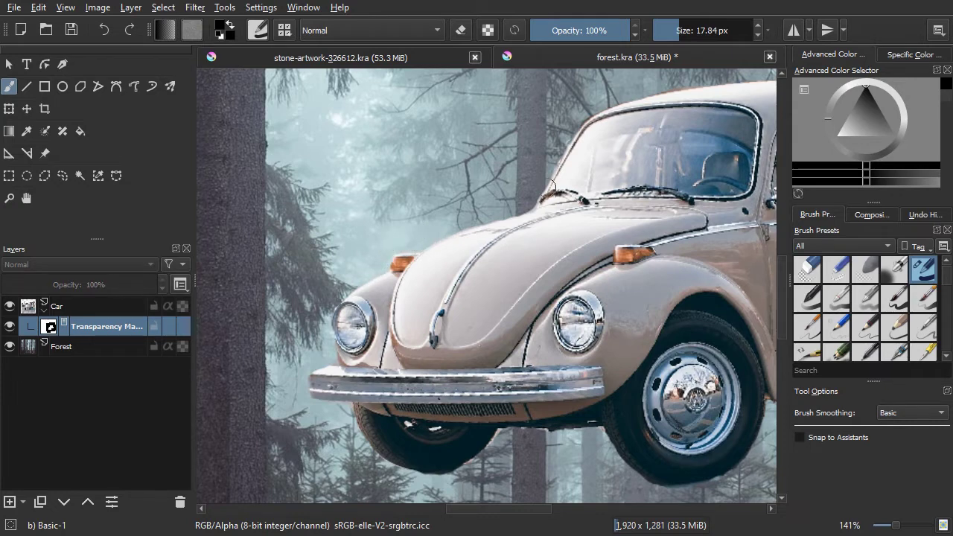
drag(553, 185, 480, 234)
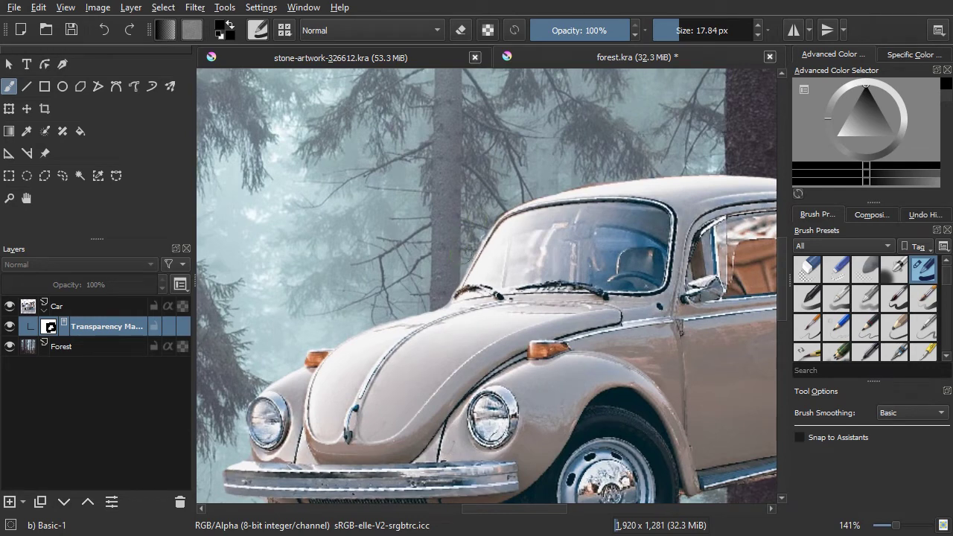
drag(573, 171, 480, 229)
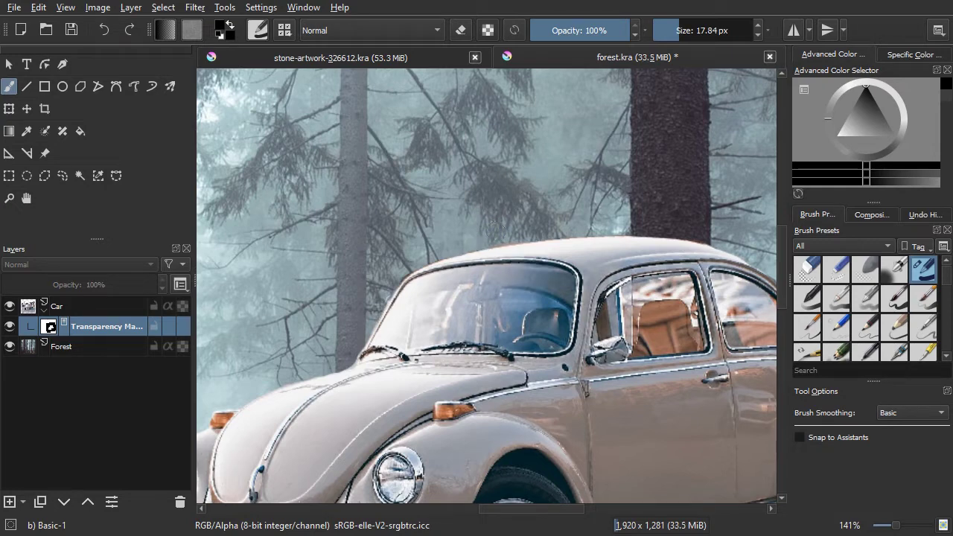
key(minus)
key(minus)
key(minus)
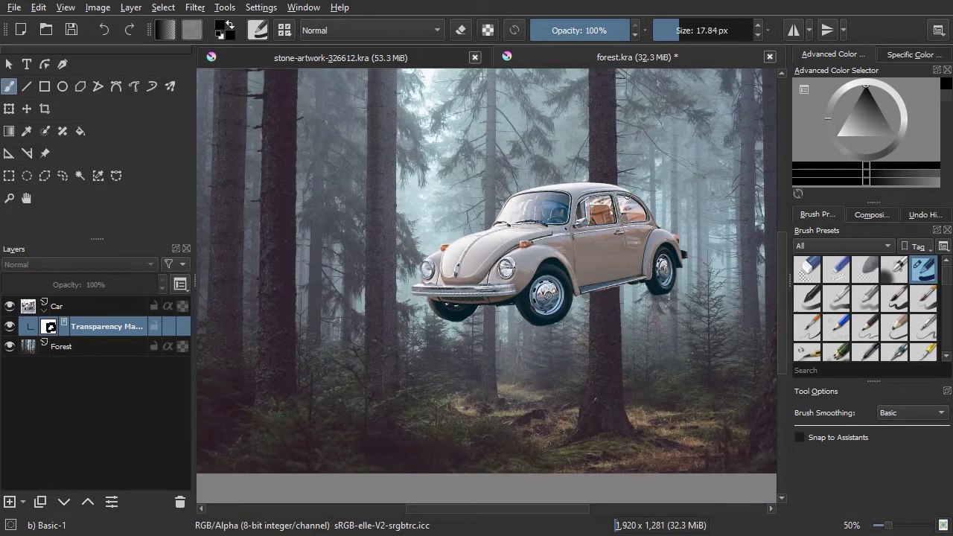
Set the Car layer to 56% opacity and zoom in on the car's side
key(ctrl+shift+0)
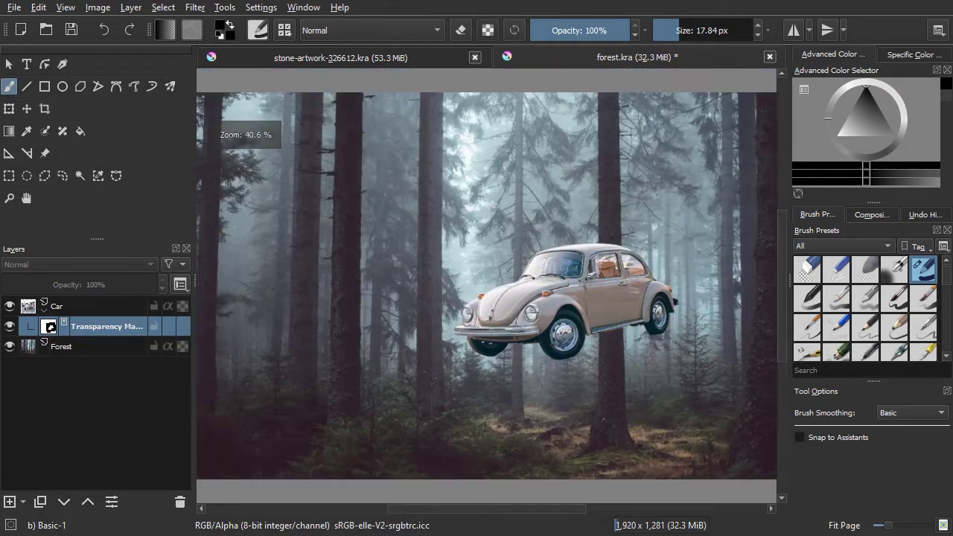
click(58, 307)
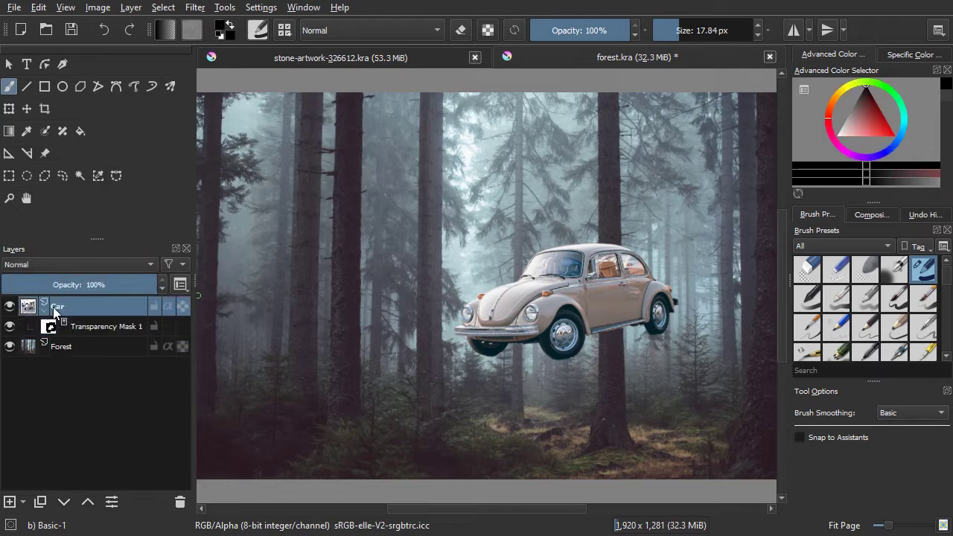
click(88, 285)
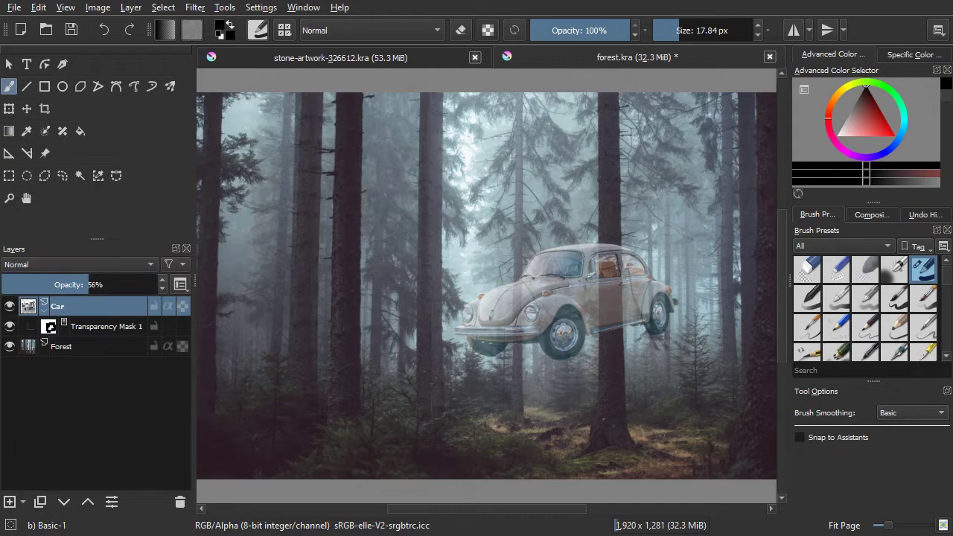
scroll(623, 229, up, 1)
scroll(623, 230, up, 3)
scroll(623, 230, up, 1)
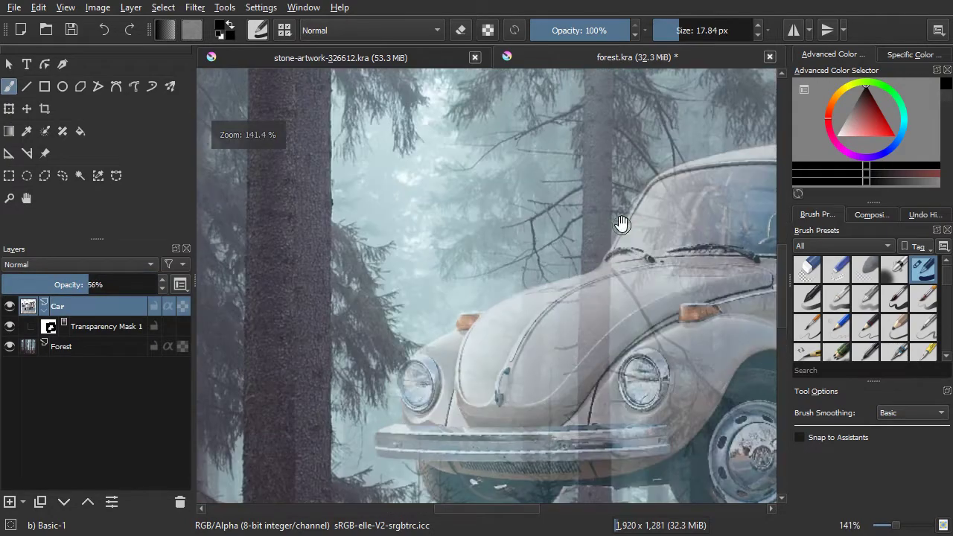
drag(623, 223, 491, 194)
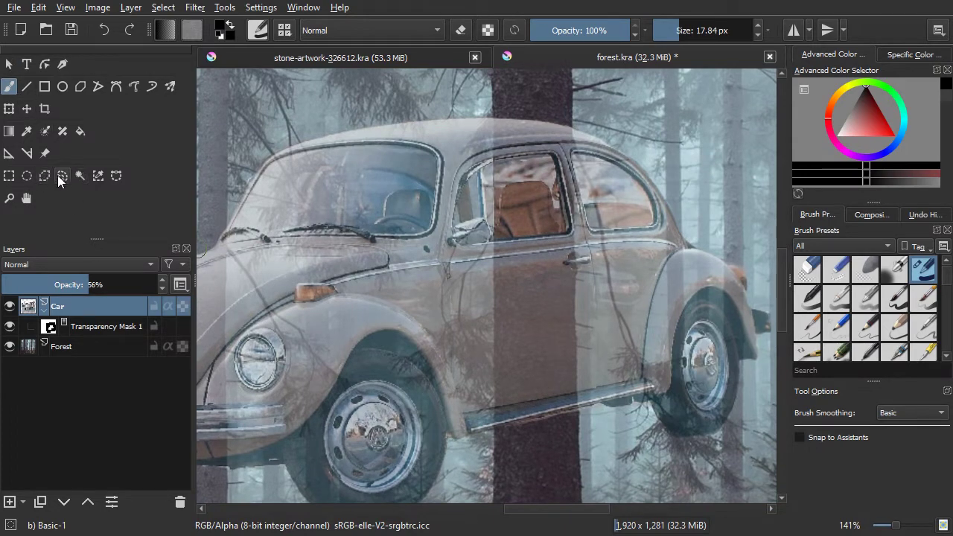
Draw a polygonal selection around the trunk strip over the car's doors, then select Transparency Mask 1
click(46, 177)
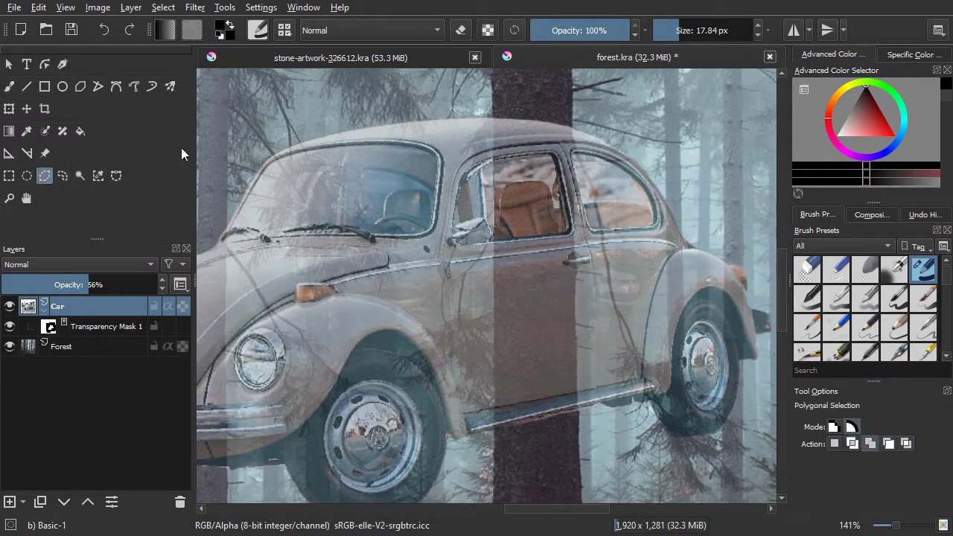
click(493, 117)
click(496, 442)
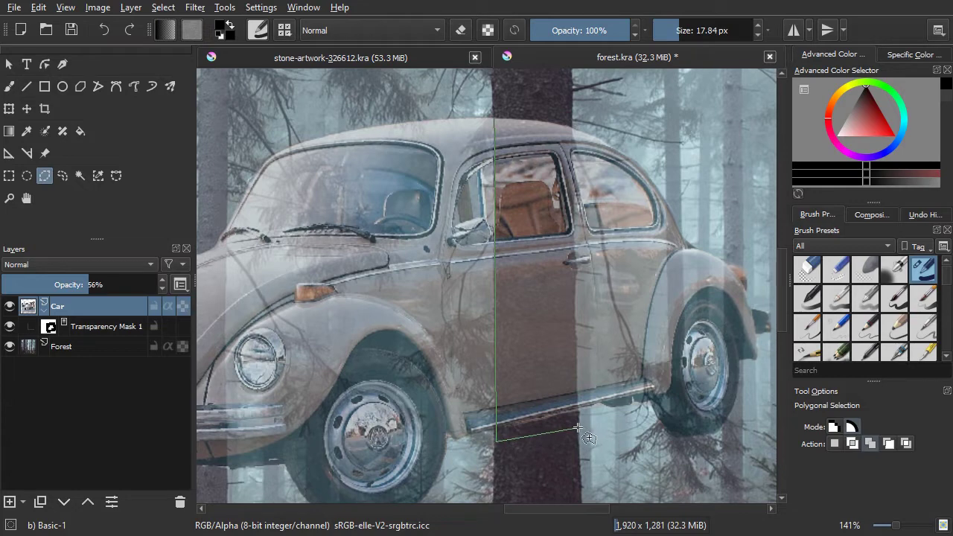
click(578, 430)
click(570, 102)
scroll(511, 92, up, 2)
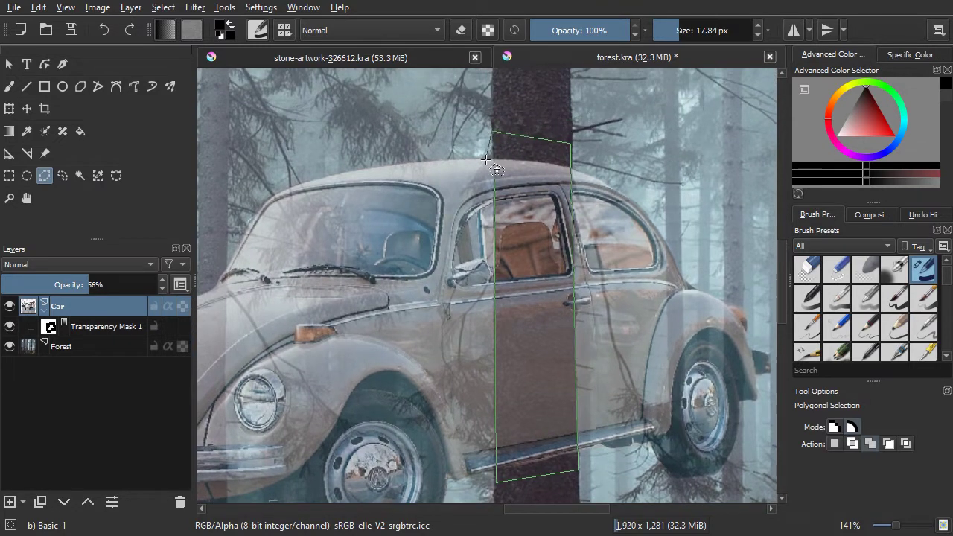
double_click(494, 159)
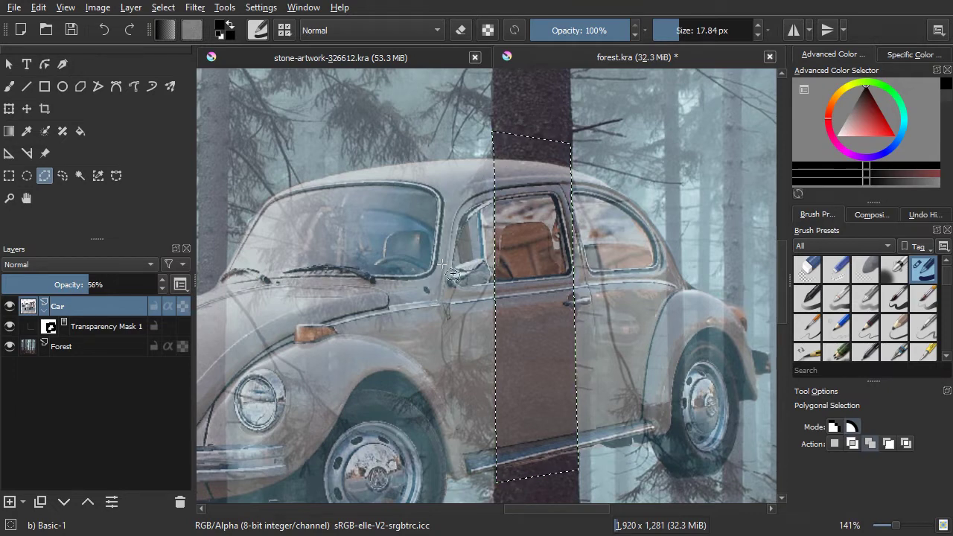
scroll(570, 224, down, 3)
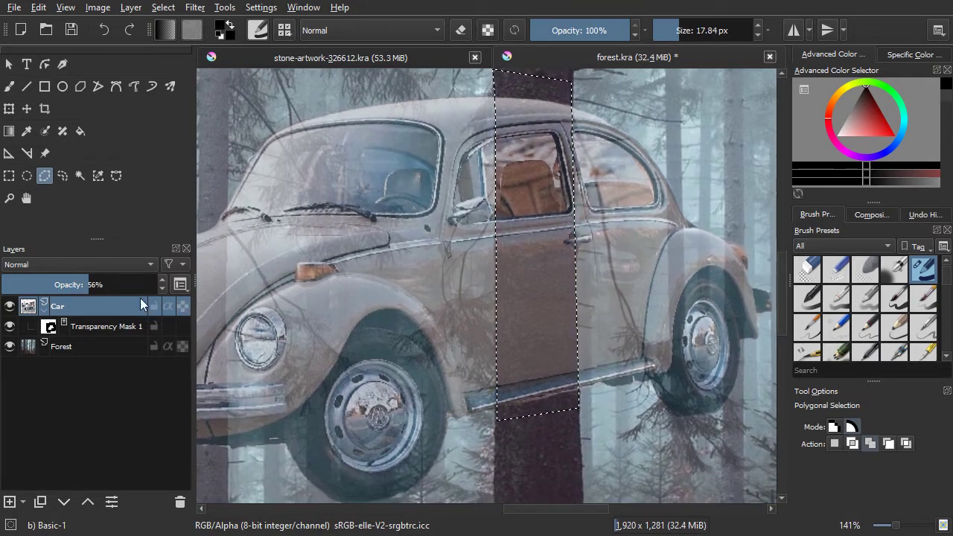
click(125, 326)
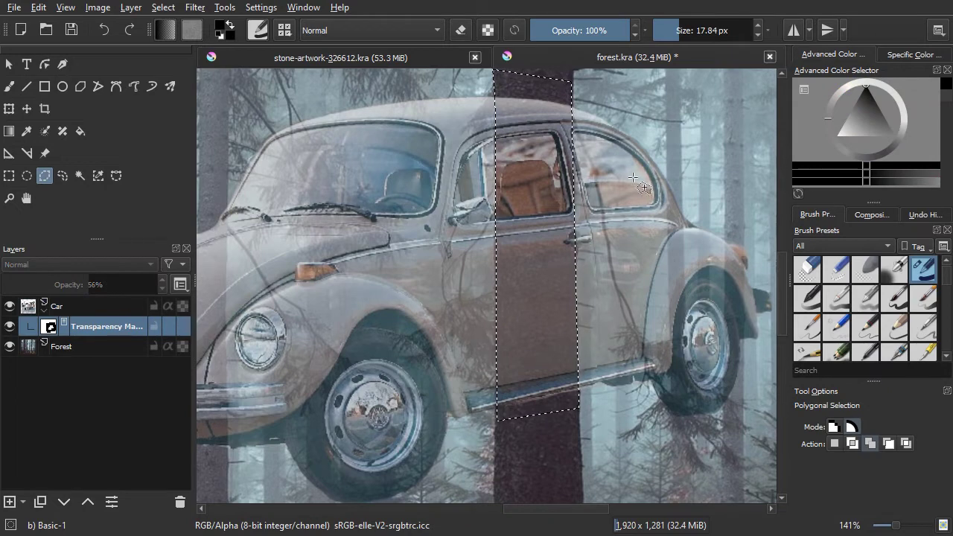
Mask out the window and door inside the trunk selection, and return Car to 100% opacity
click(9, 88)
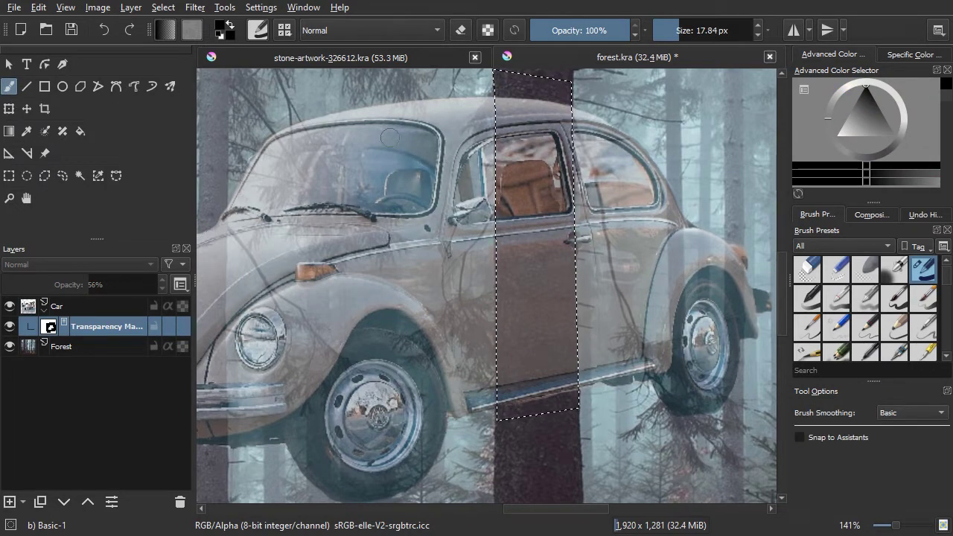
mouse_move(484, 155)
mouse_down()
mouse_move(531, 186)
mouse_move(506, 114)
mouse_move(564, 129)
mouse_move(544, 158)
mouse_up()
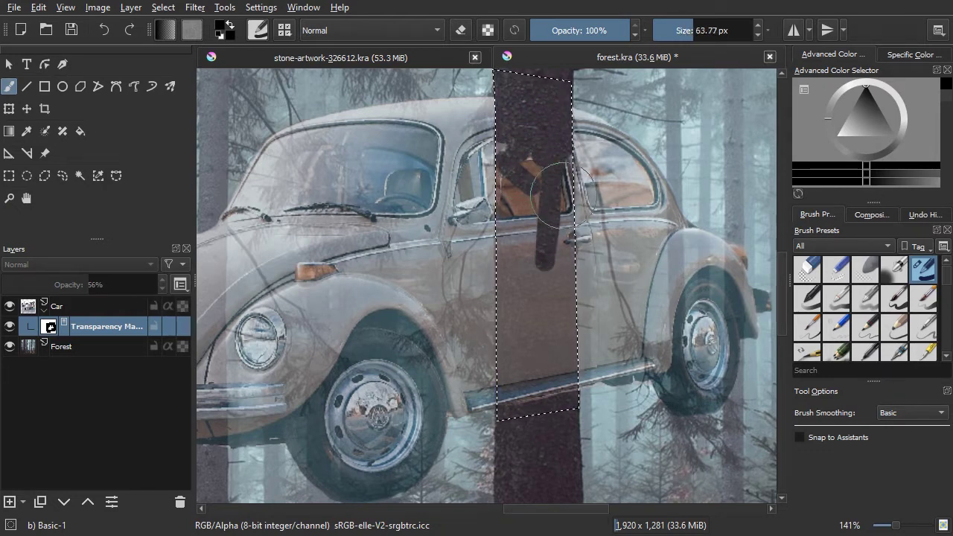
mouse_move(552, 193)
mouse_down()
mouse_move(511, 219)
mouse_move(517, 201)
mouse_move(511, 334)
mouse_move(538, 332)
mouse_move(551, 305)
mouse_move(532, 380)
mouse_move(514, 351)
mouse_move(534, 134)
mouse_move(551, 112)
mouse_move(523, 132)
mouse_move(521, 352)
mouse_move(560, 410)
mouse_up()
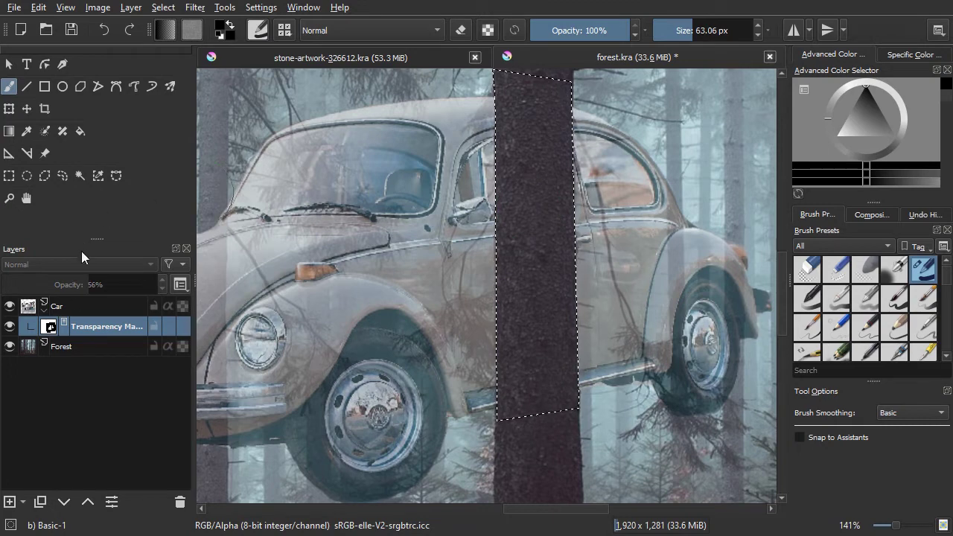
click(77, 306)
drag(93, 286, 161, 286)
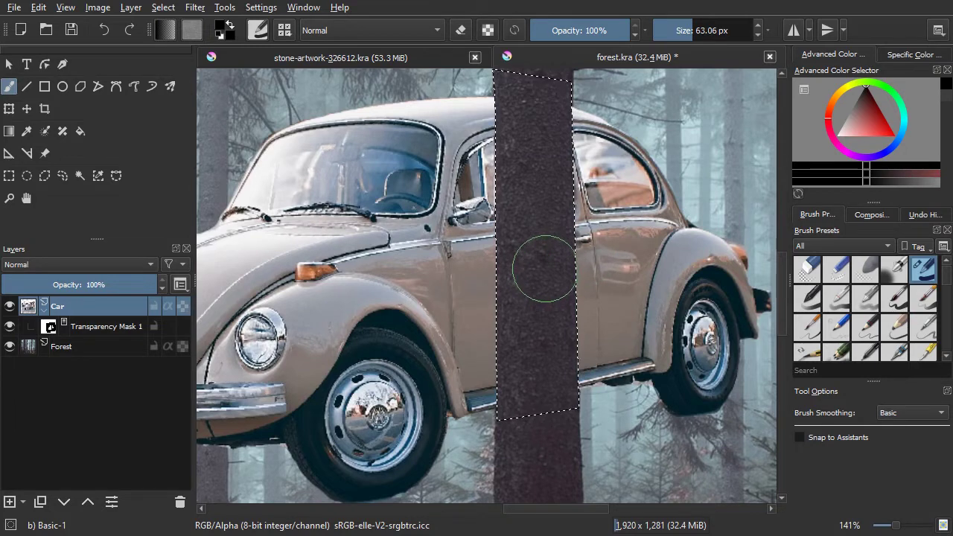
Zoom out to centre the car, deselect the trunk, and reselect the Car layer
key(minus)
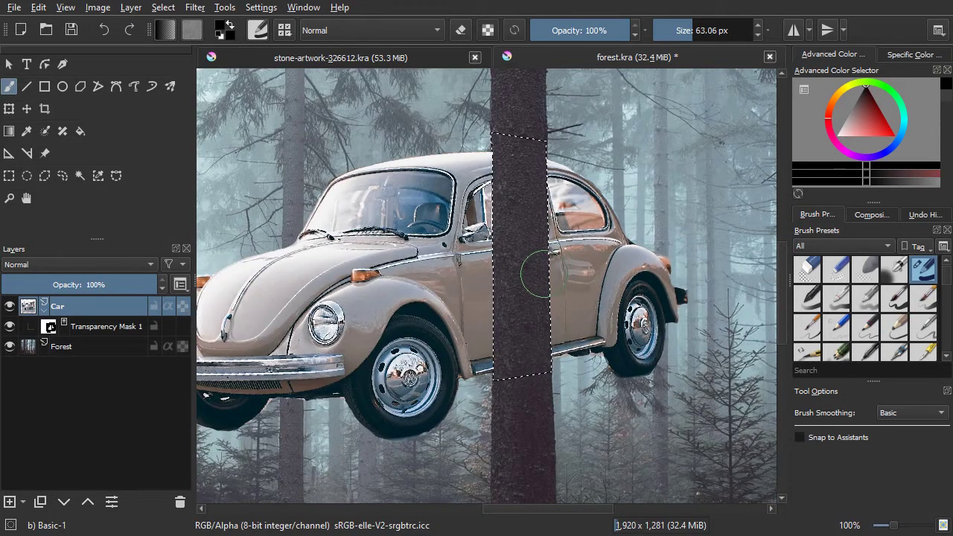
key(minus)
drag(546, 268, 568, 260)
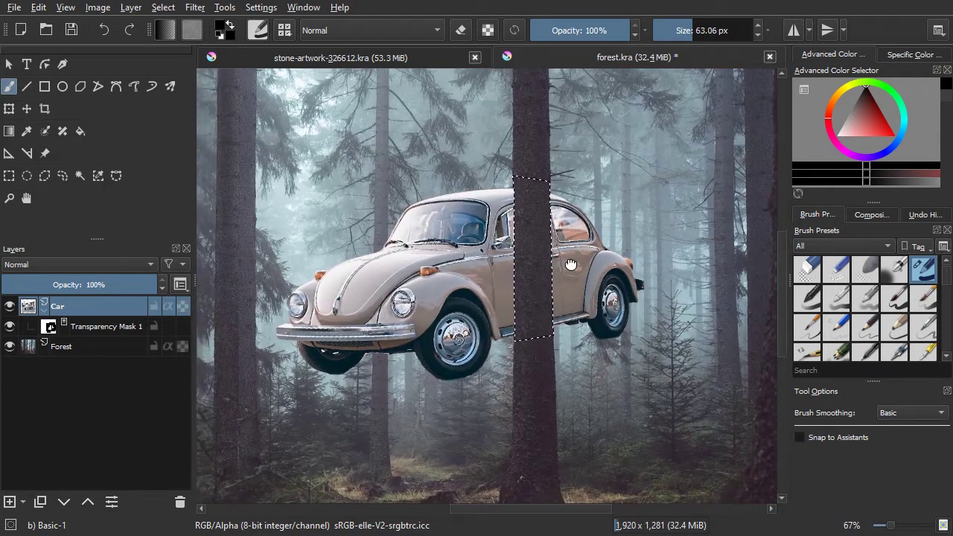
key(ctrl+shift+a)
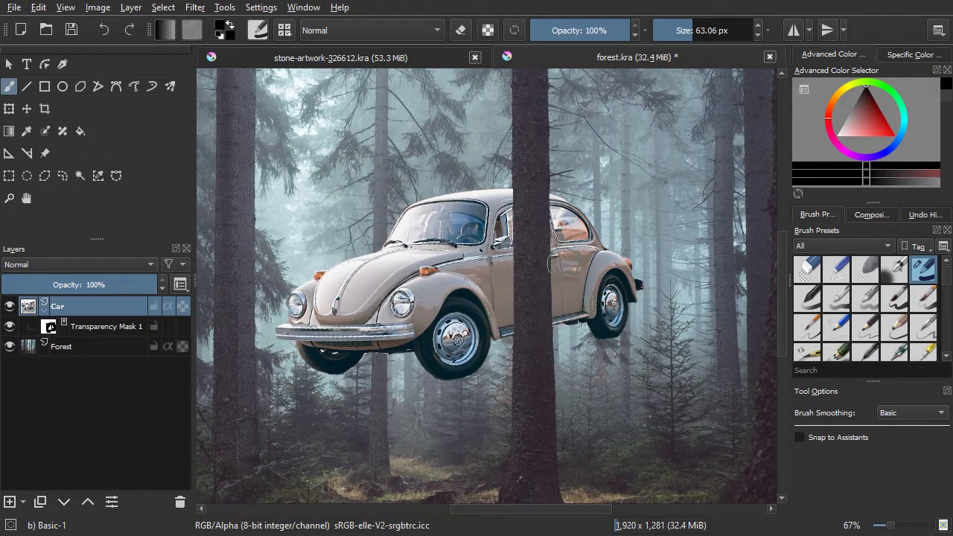
scroll(555, 238, left, 2)
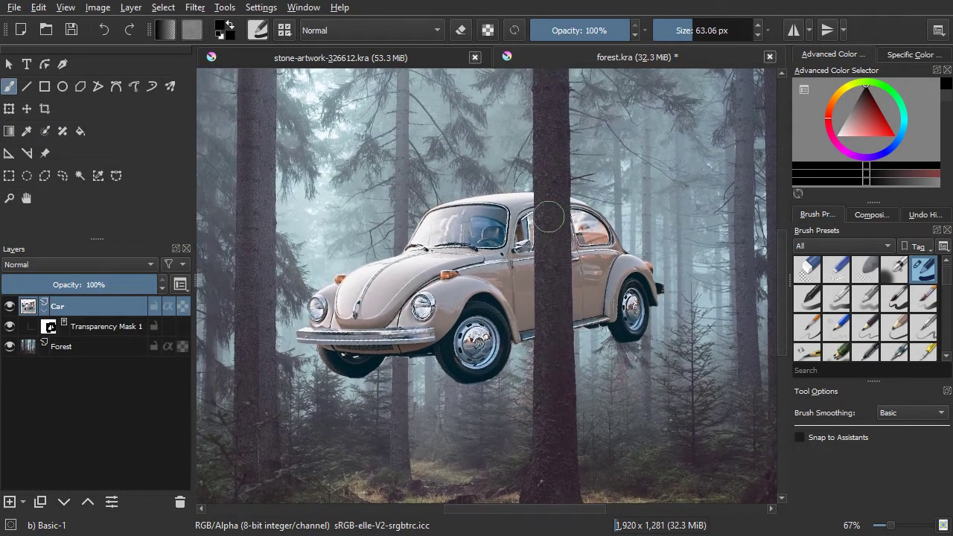
click(99, 344)
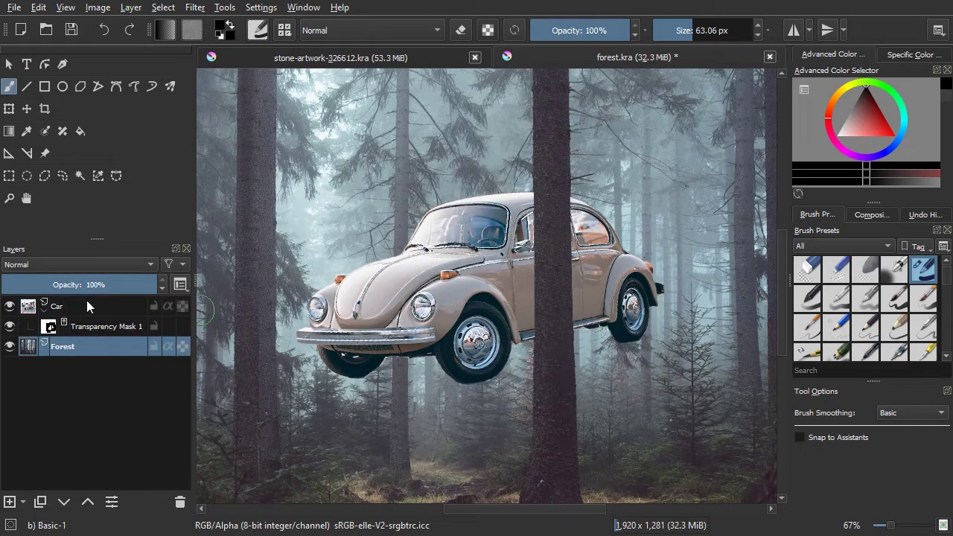
click(88, 307)
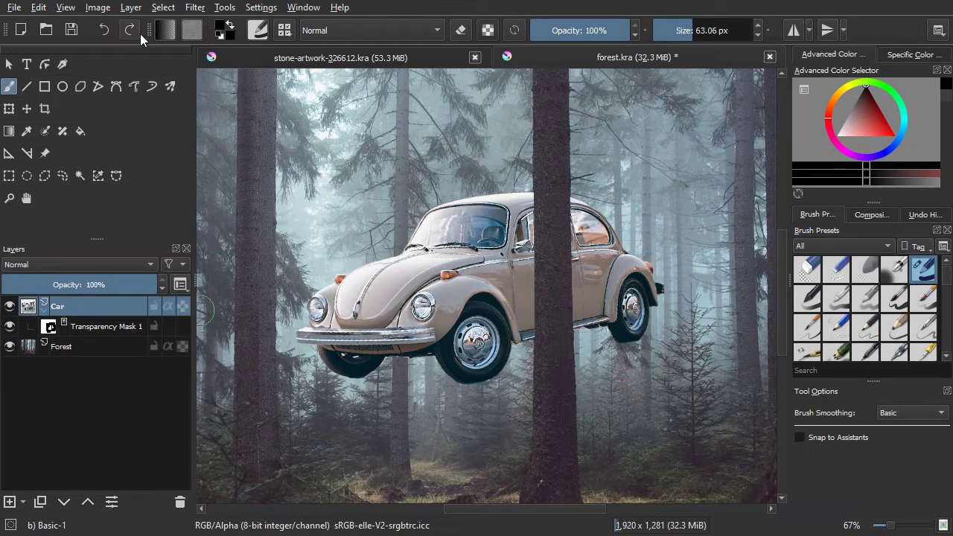
click(191, 8)
Open the HSV/HSL Adjustment filter for the car and enable Colorize
click(191, 7)
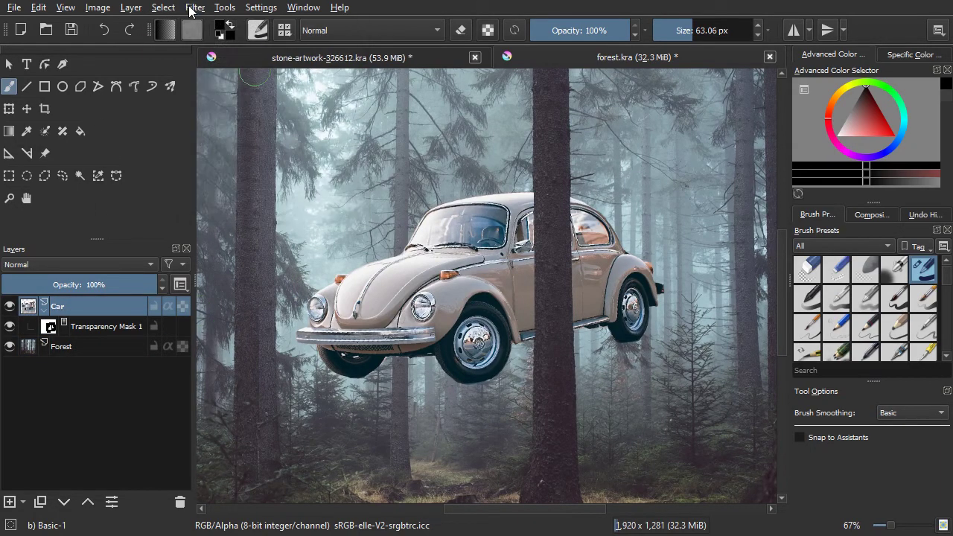
click(192, 9)
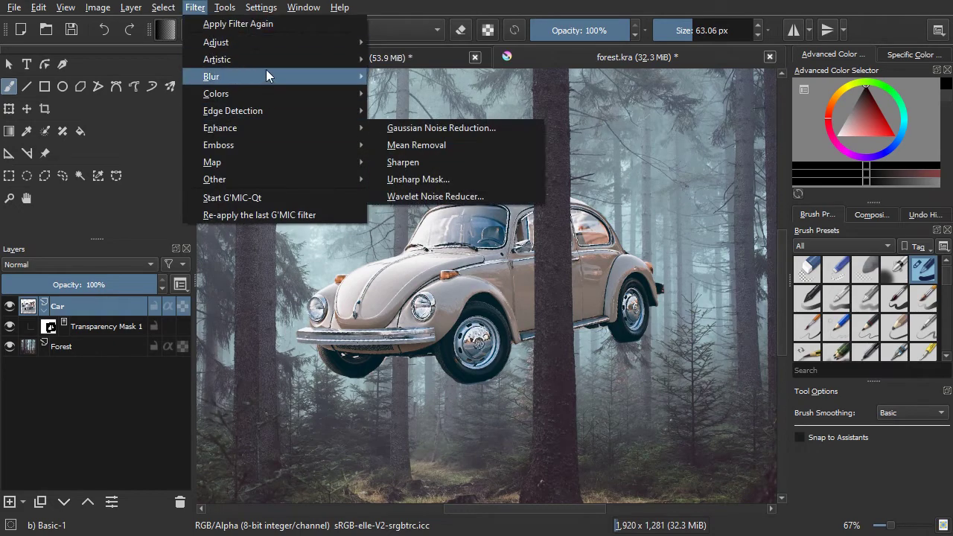
mouse_move(216, 42)
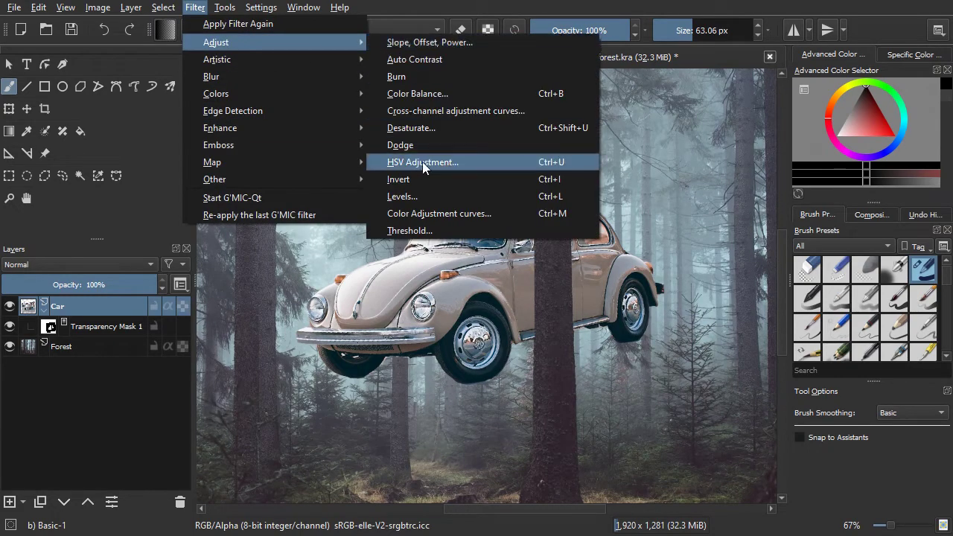
click(423, 162)
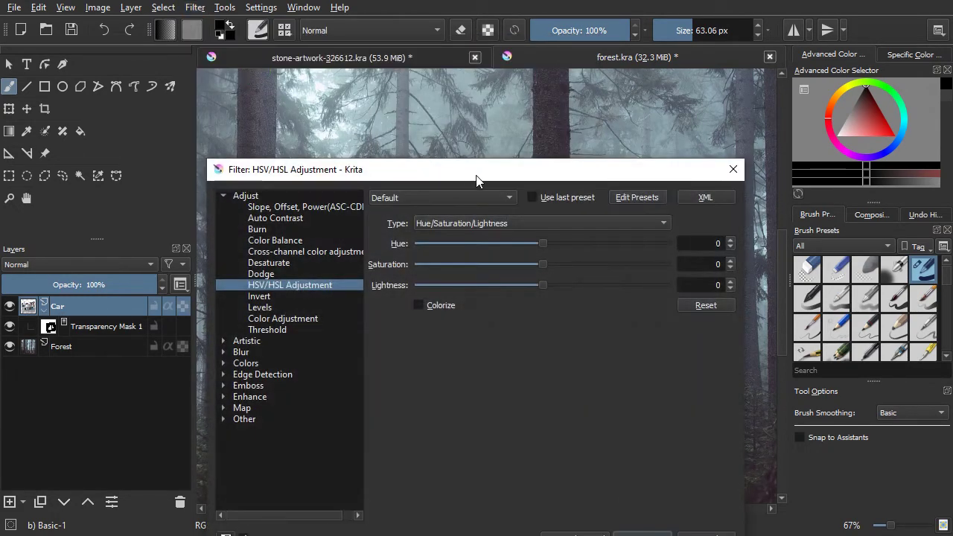
drag(477, 180, 463, 381)
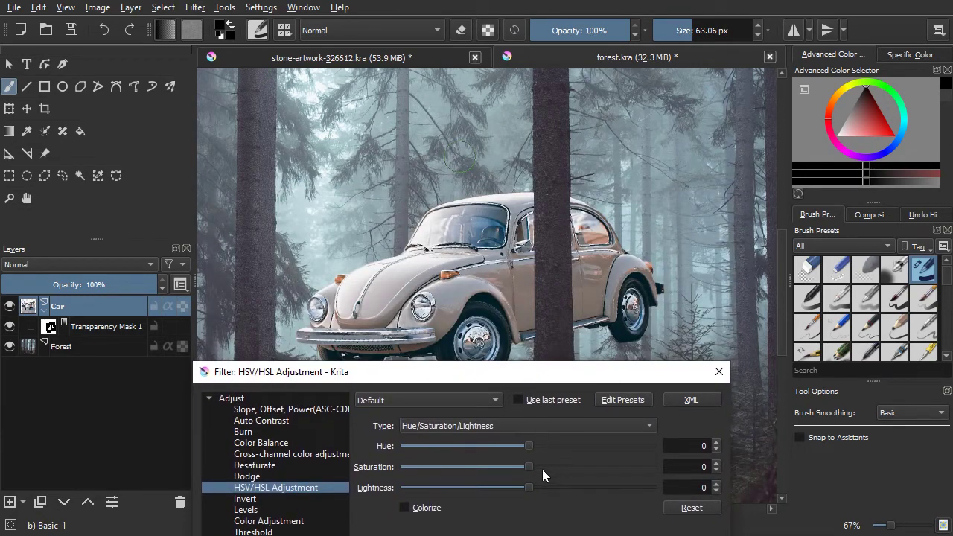
mouse_move(453, 382)
mouse_down()
mouse_move(479, 315)
mouse_move(435, 410)
mouse_up()
click(429, 440)
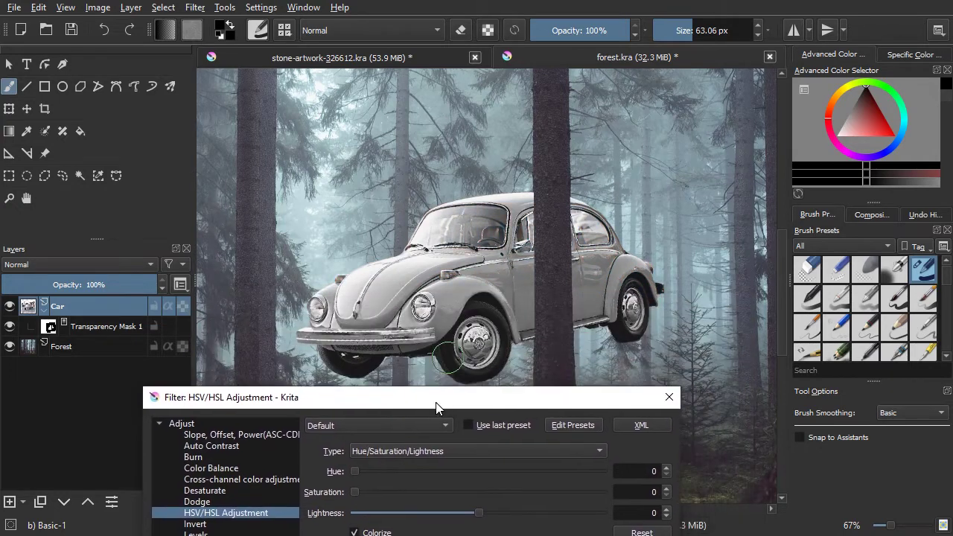
Adjust the colorize hue, settling on 215 for a blue tint
drag(355, 477, 425, 472)
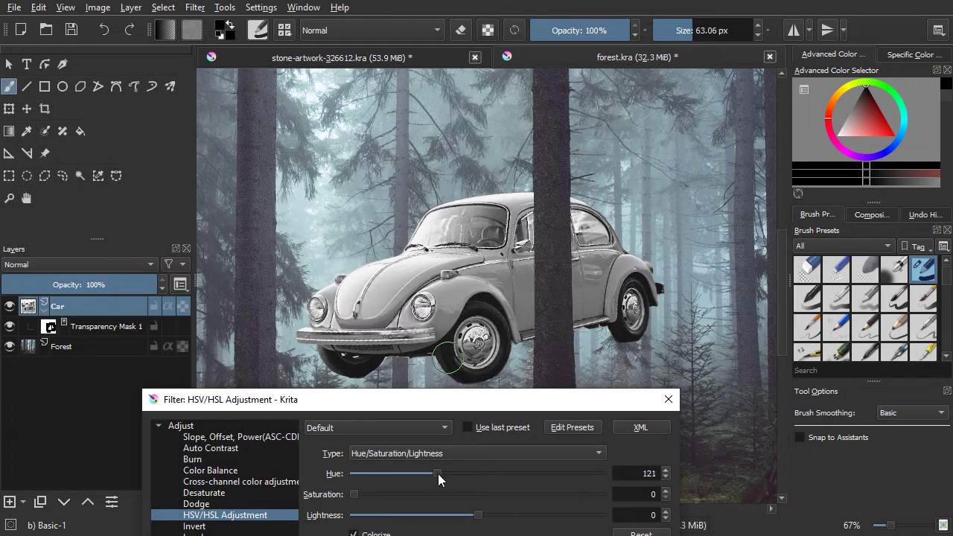
drag(443, 474, 443, 476)
click(465, 477)
drag(371, 493, 377, 496)
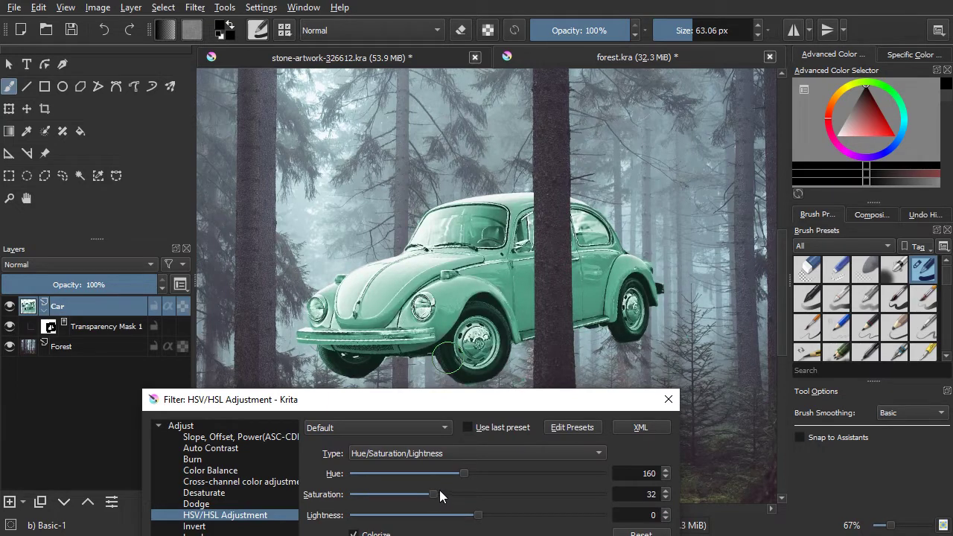
drag(469, 479, 461, 477)
drag(494, 476, 502, 473)
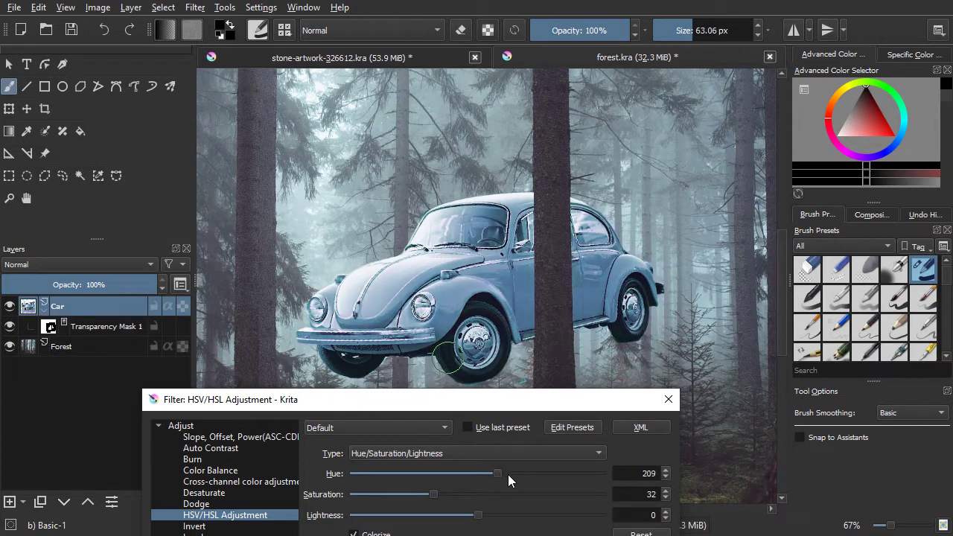
click(508, 475)
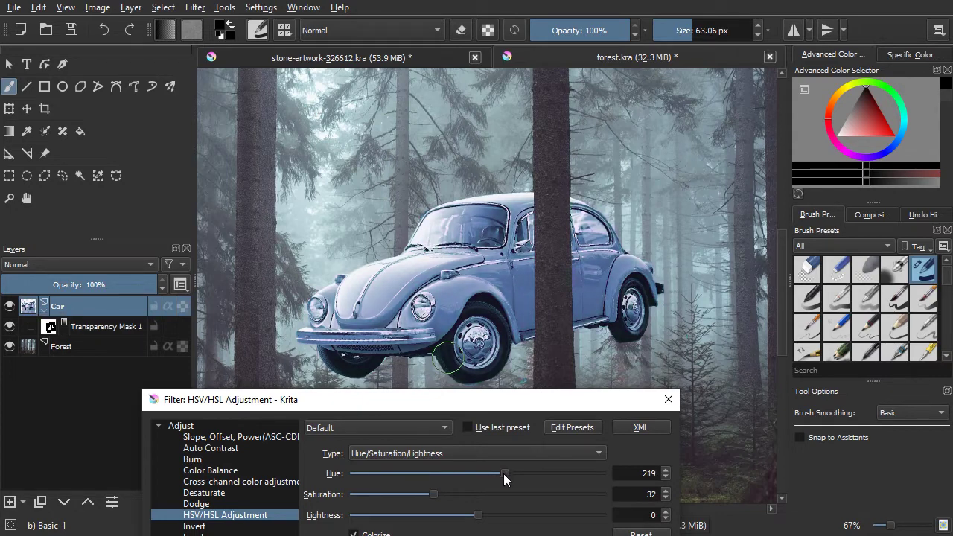
drag(504, 473, 499, 476)
click(503, 473)
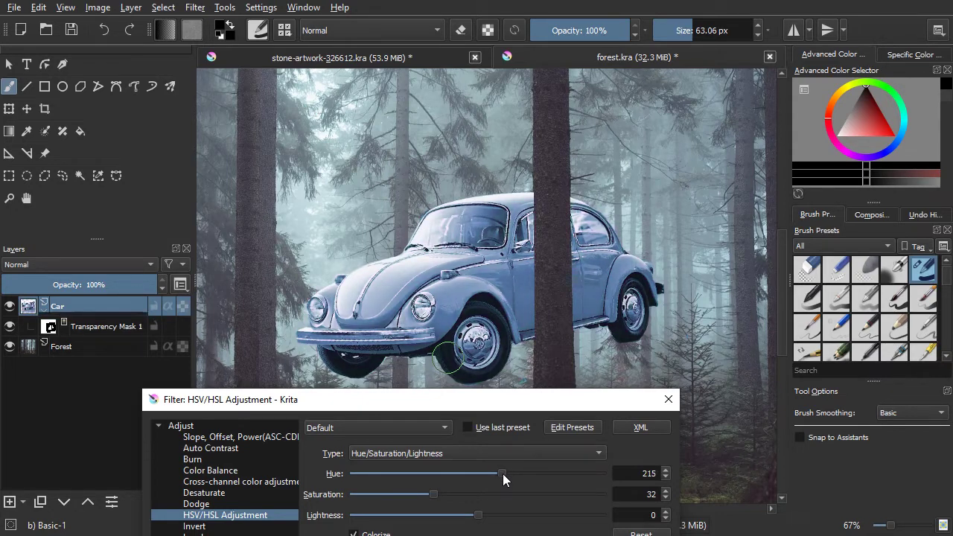
Set saturation 20 and lightness -14, and create it as a filter mask
drag(437, 492, 421, 504)
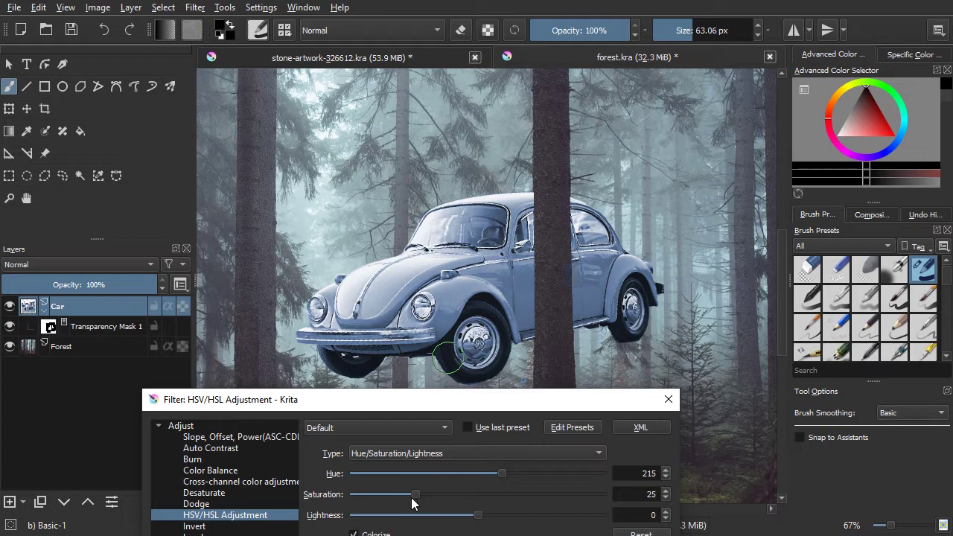
drag(408, 504, 402, 496)
drag(472, 517, 460, 517)
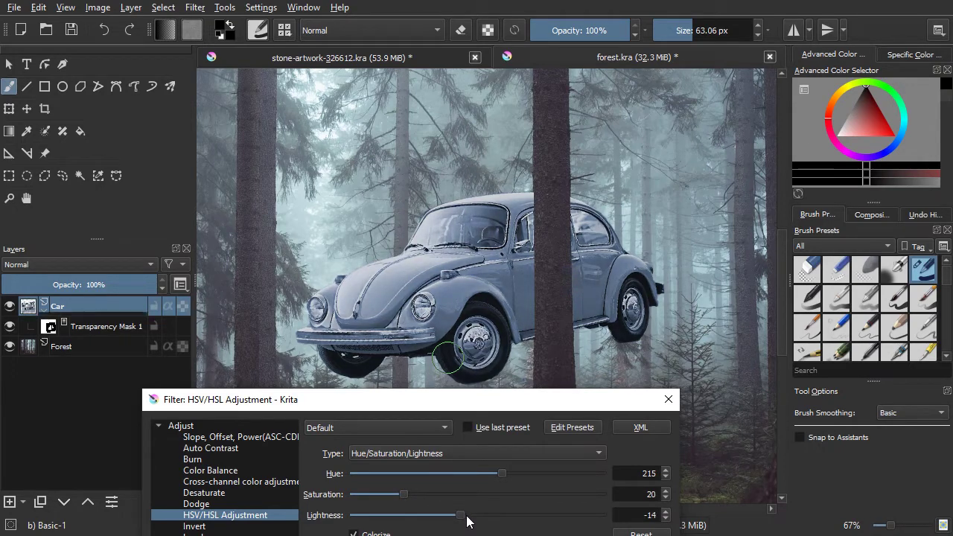
drag(467, 523, 468, 519)
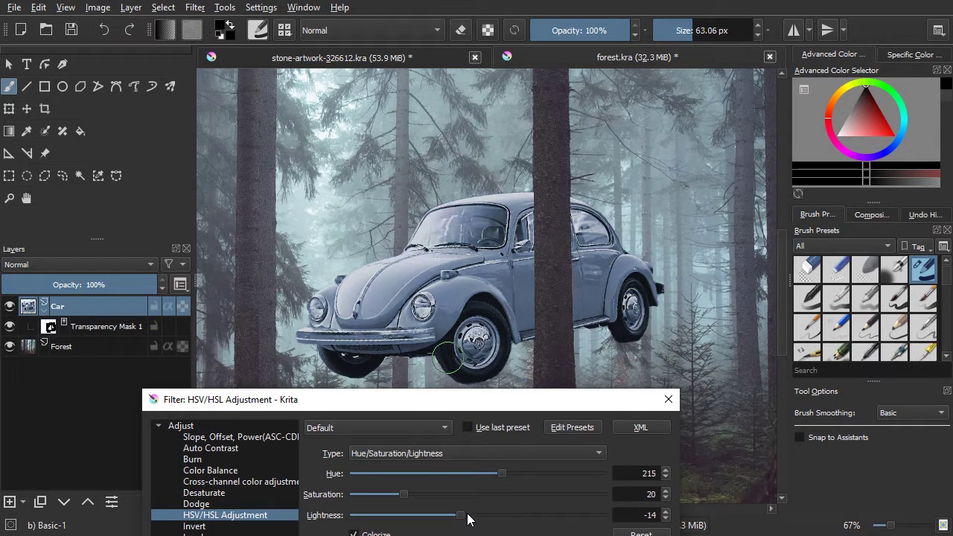
drag(494, 408, 534, 171)
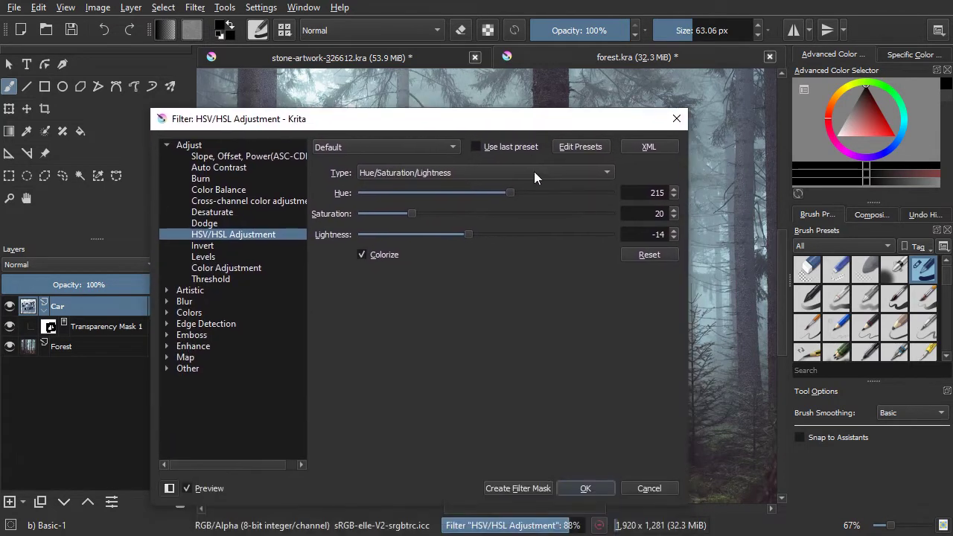
click(564, 486)
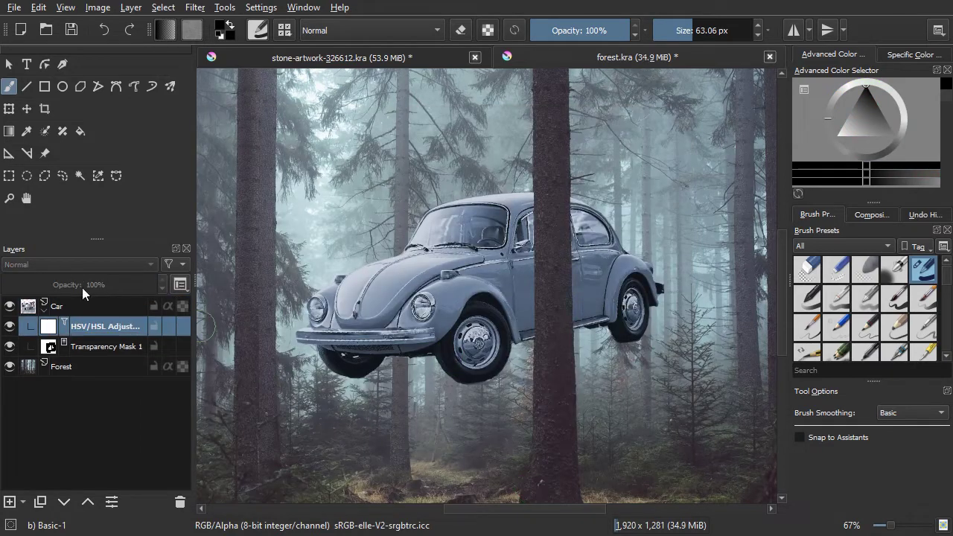
click(88, 305)
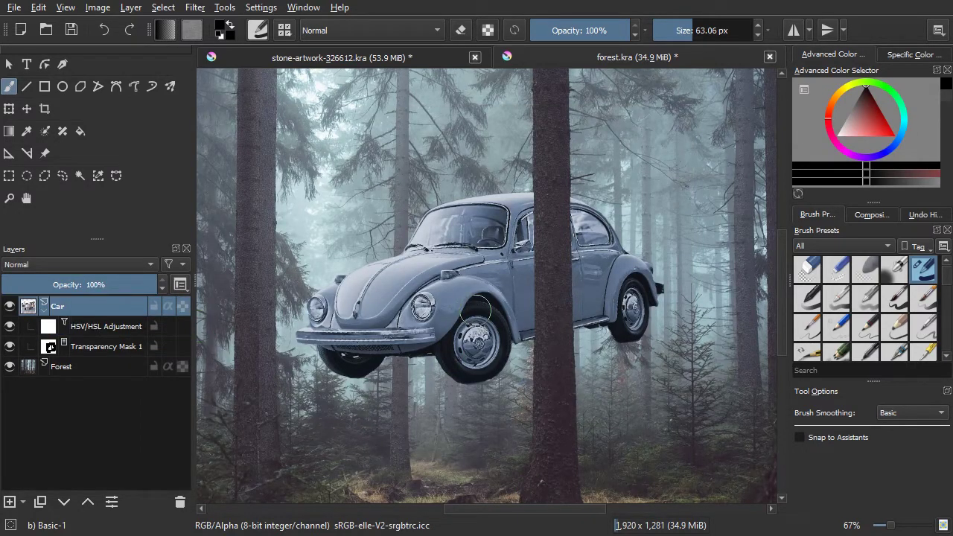
Add a new Layer 2 above Car and choose a smaller Airbrush Soft brush
scroll(480, 294, down, 2)
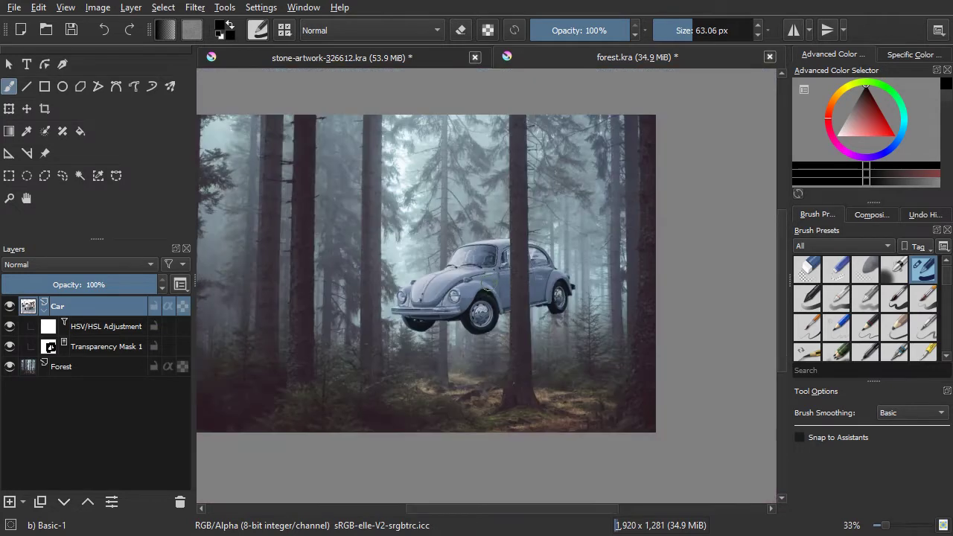
drag(479, 288, 540, 277)
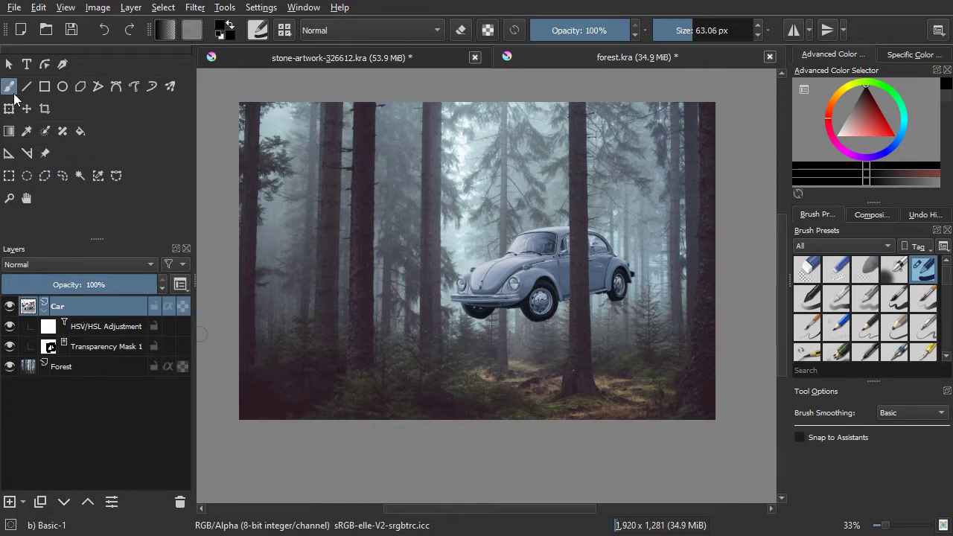
click(9, 502)
key(1)
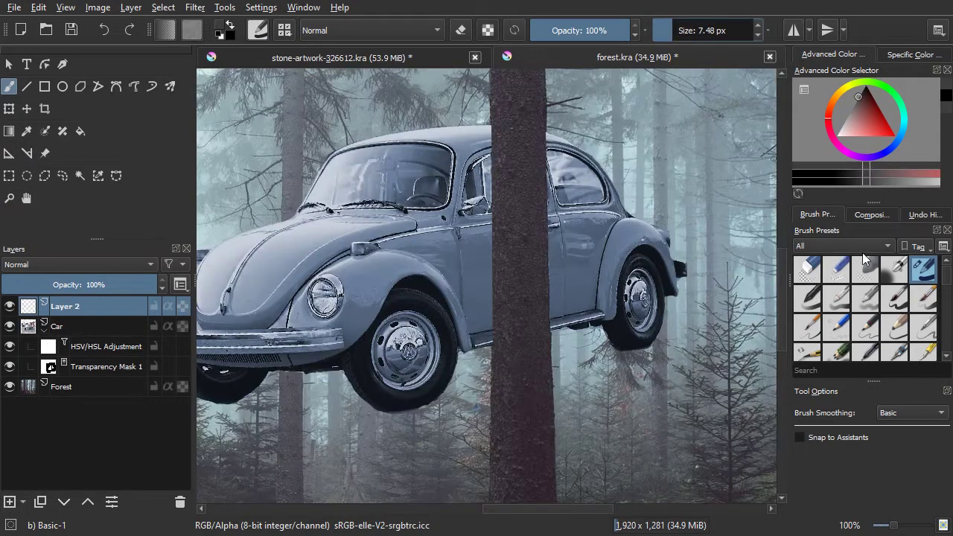
key(slash)
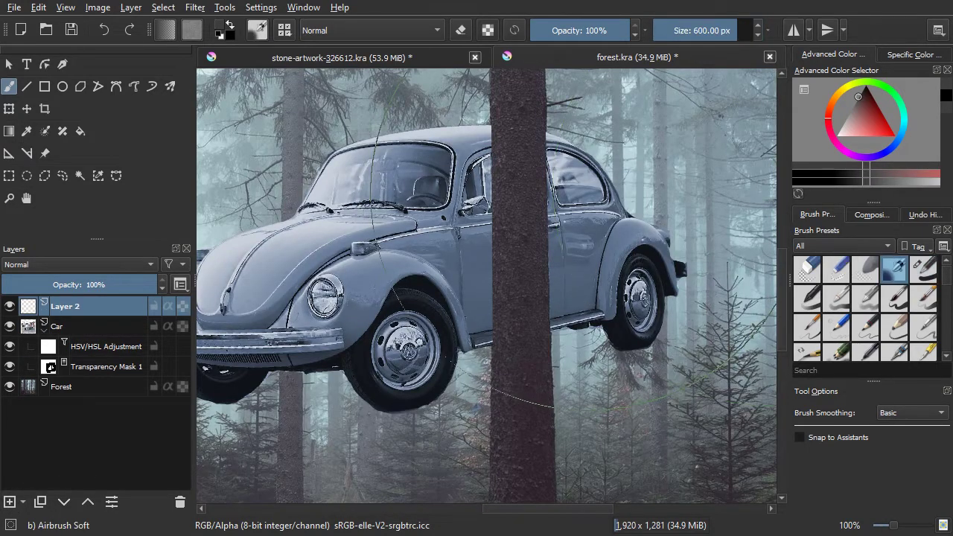
mouse_move(403, 190)
mouse_down()
mouse_move(456, 231)
mouse_move(426, 231)
mouse_move(458, 231)
mouse_move(493, 153)
mouse_move(504, 283)
mouse_move(504, 145)
mouse_move(493, 332)
mouse_up()
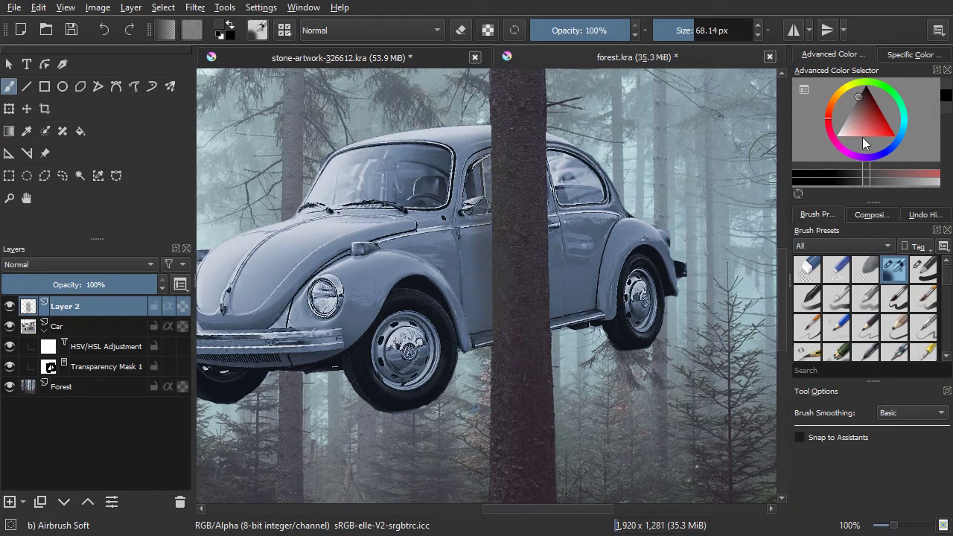
Paint dark saturated blue shading over the car and clean it up in eraser mode
drag(899, 137, 893, 126)
click(865, 103)
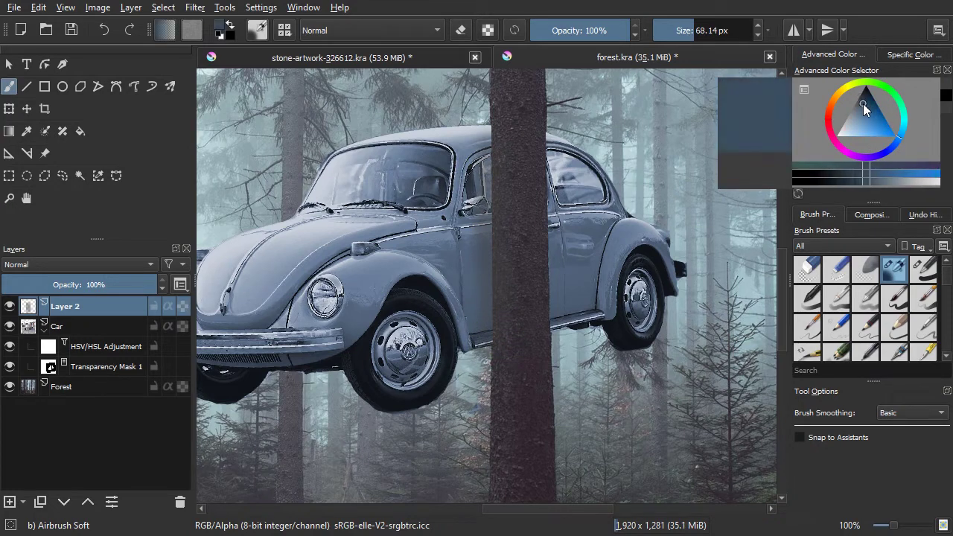
click(865, 102)
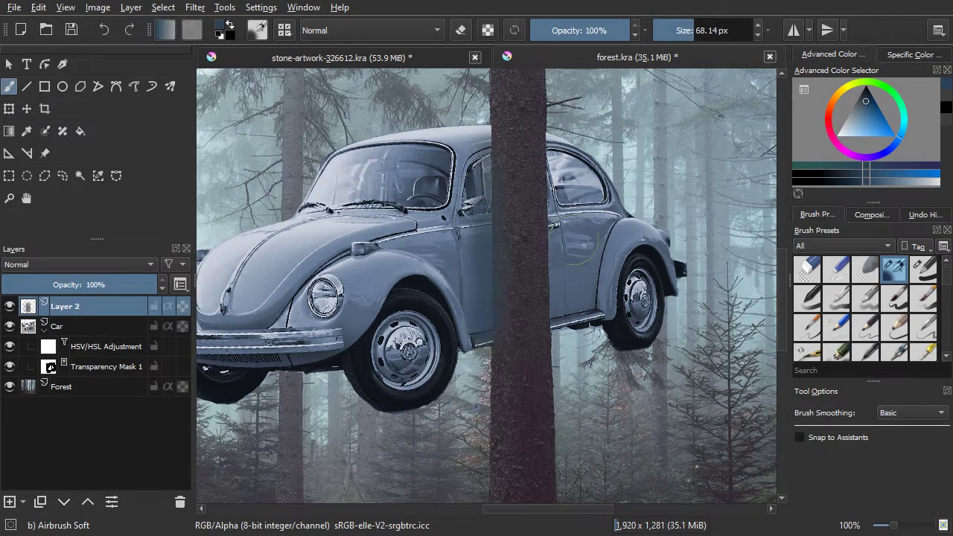
click(457, 33)
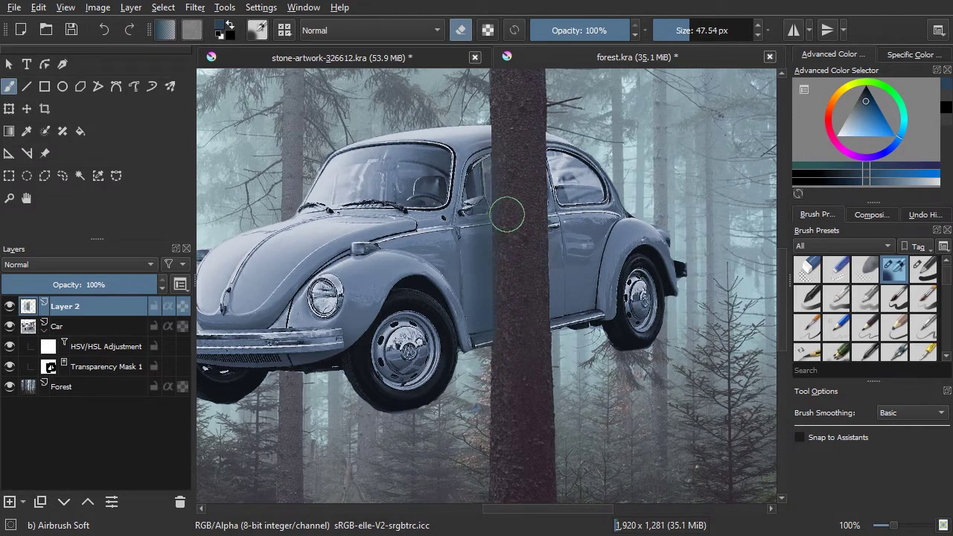
scroll(507, 213, down, 1)
scroll(531, 191, down, 1)
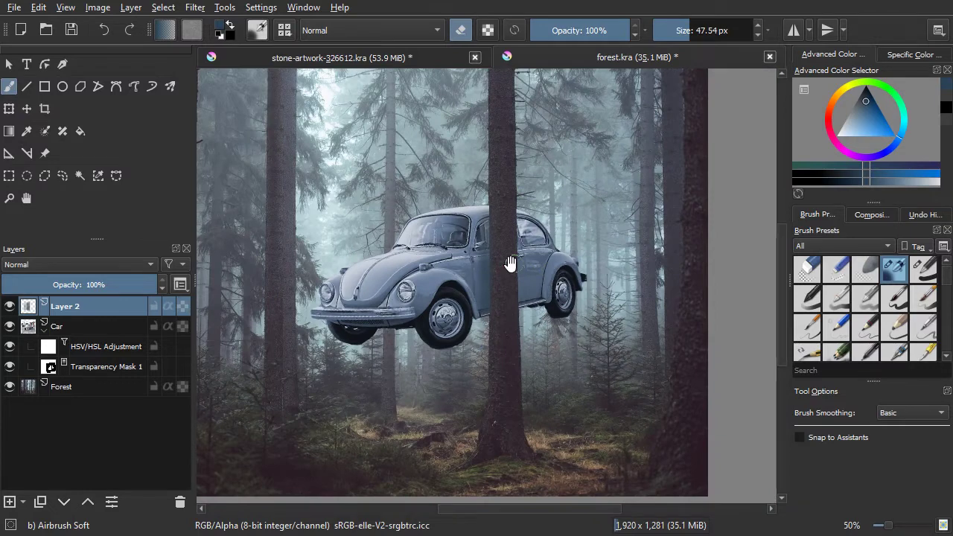
mouse_move(513, 264)
mouse_down()
mouse_move(591, 241)
mouse_move(613, 296)
mouse_move(619, 287)
mouse_up()
key(minus)
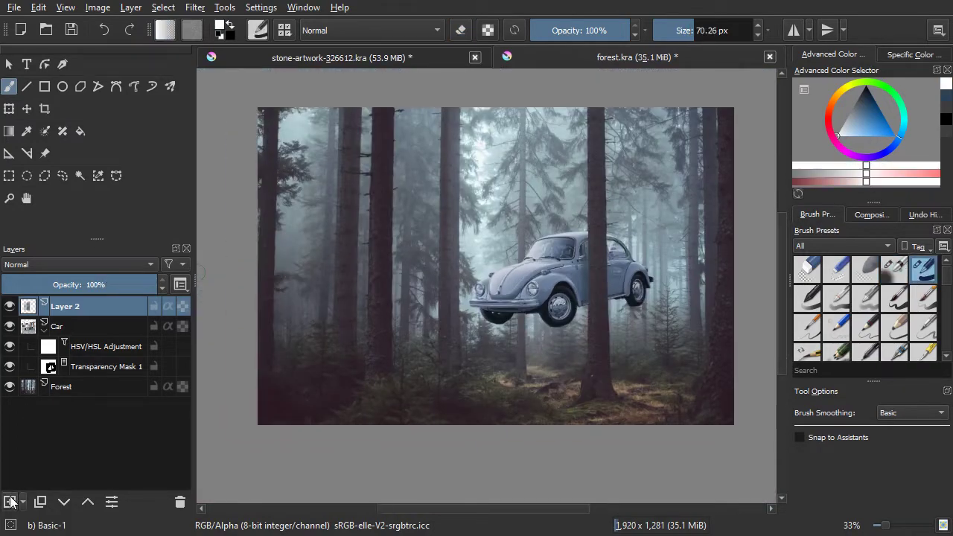
Add Layer 4 with a white Airbrush Soft brush and the Line tool
click(11, 499)
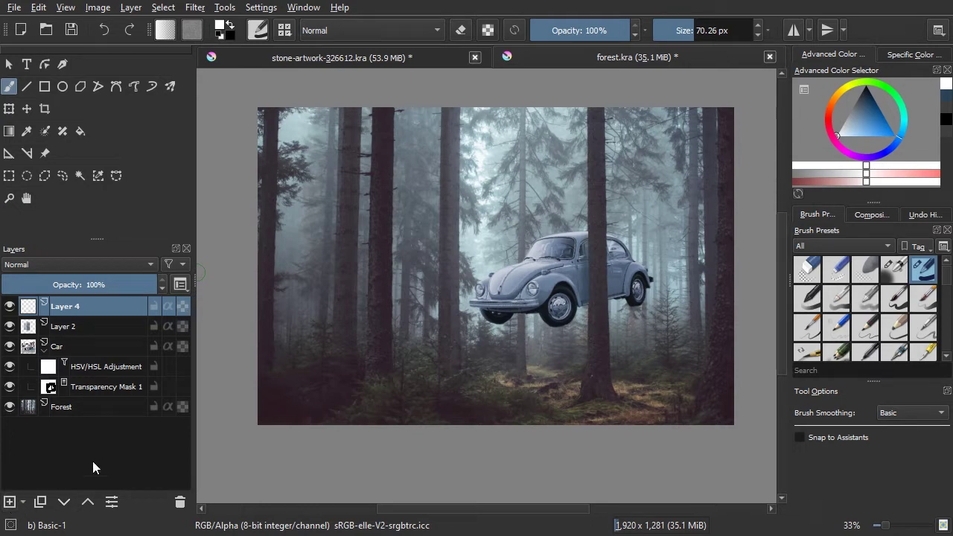
click(893, 265)
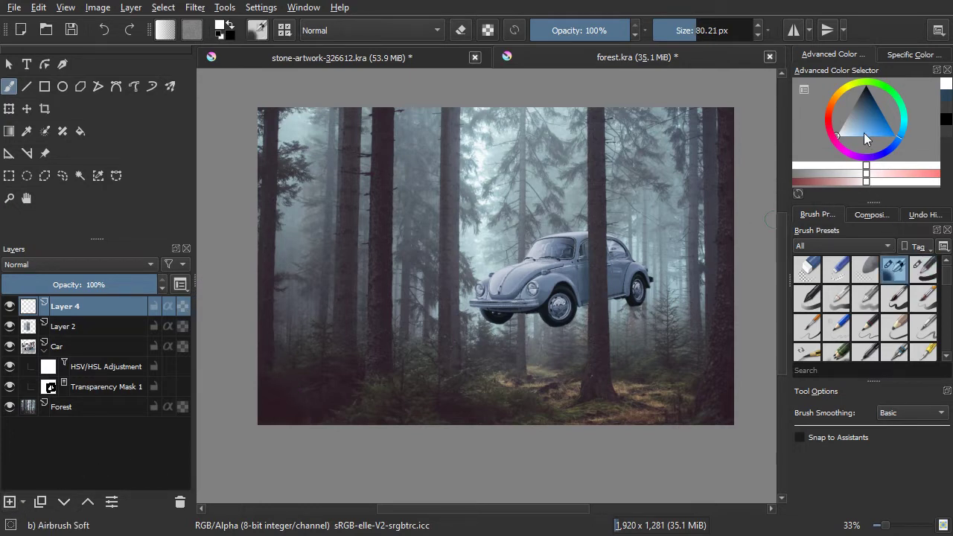
click(26, 87)
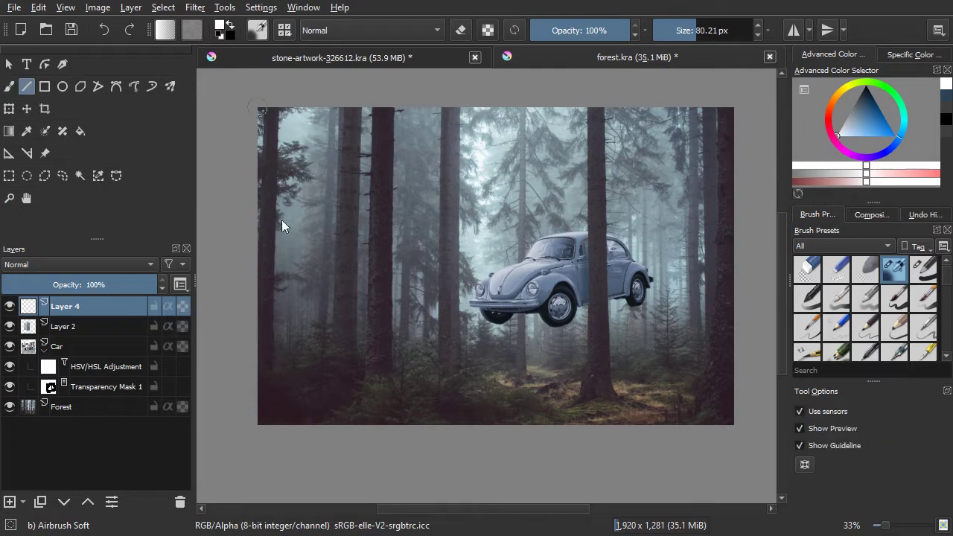
scroll(460, 280, up, 1)
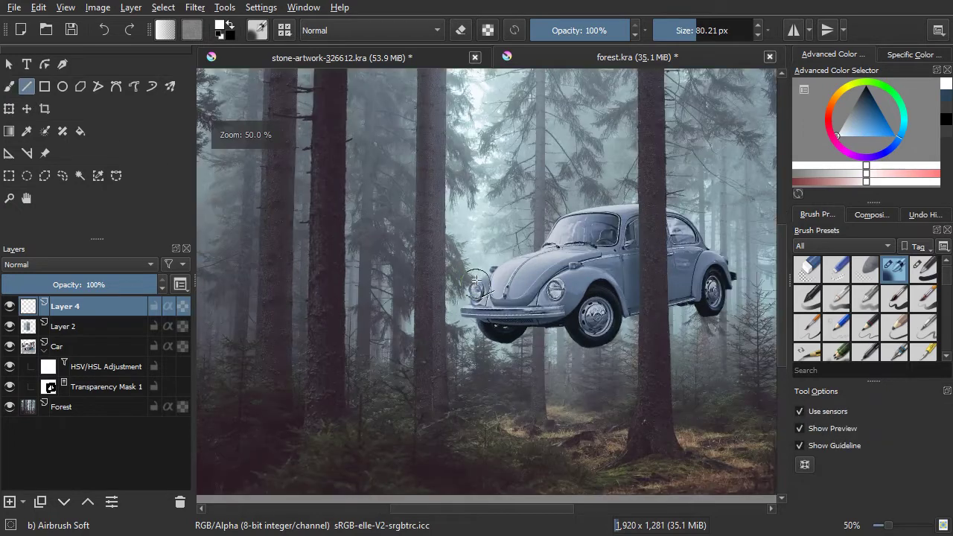
mouse_move(494, 234)
mouse_down()
mouse_move(560, 255)
mouse_move(227, 342)
mouse_up()
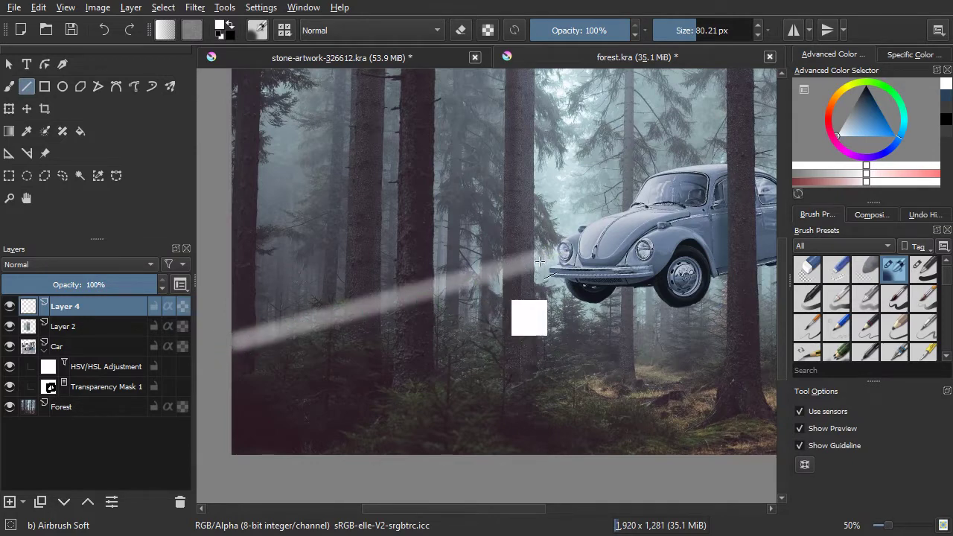
Draw two wide soft white beams from the headlights toward the lower-left edge
drag(493, 291, 221, 404)
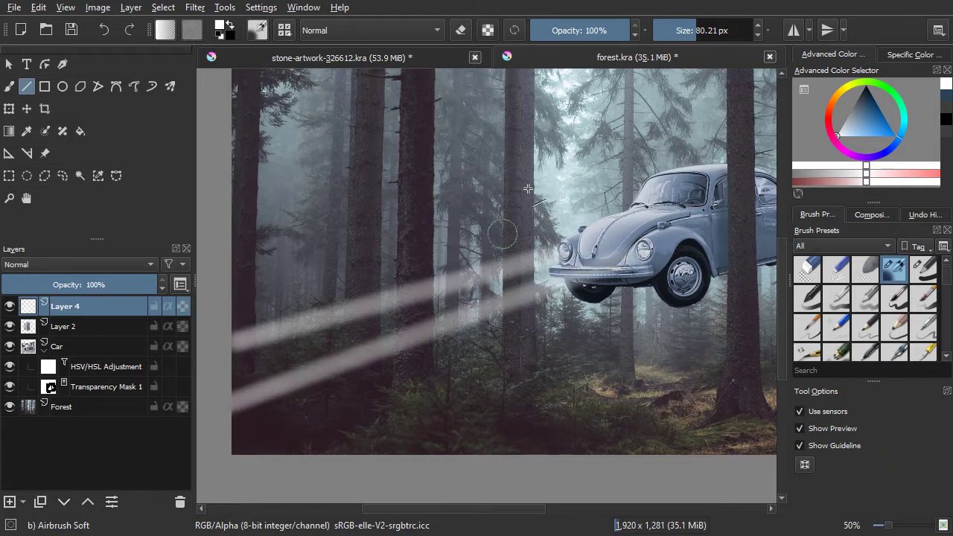
drag(700, 31, 704, 32)
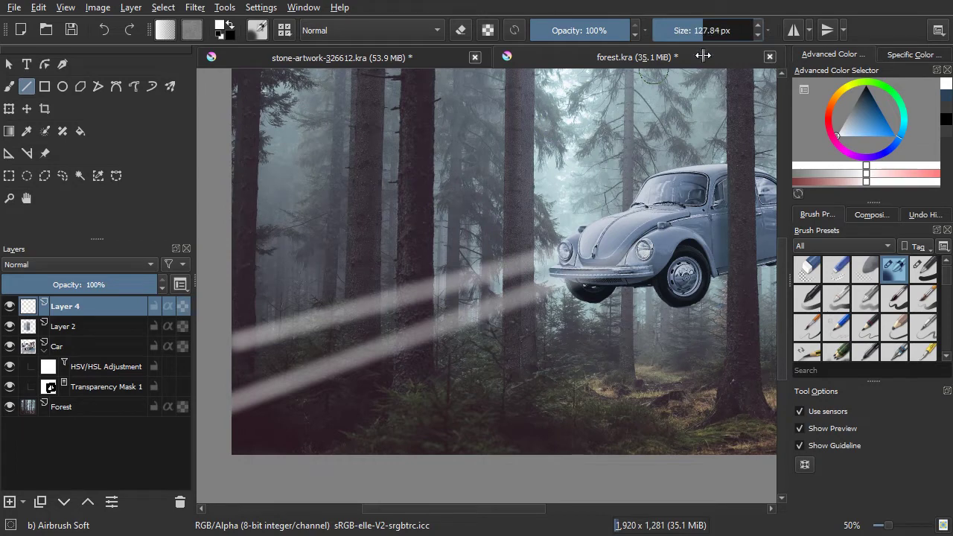
key(bracketright)
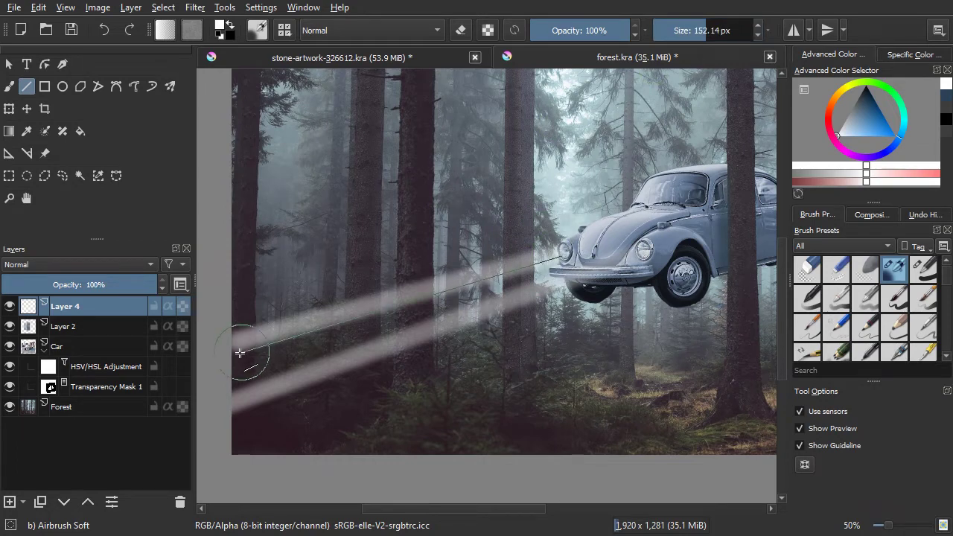
drag(551, 260, 237, 342)
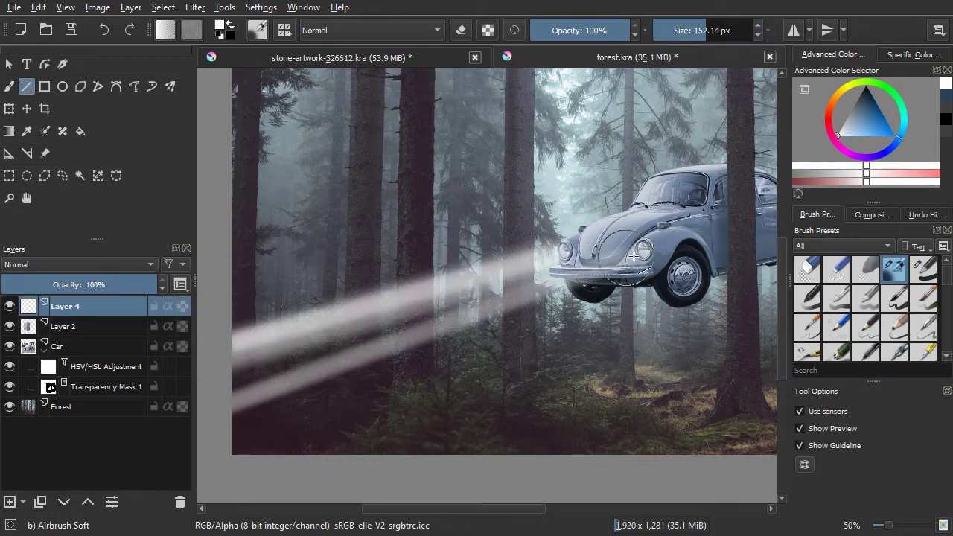
mouse_move(642, 248)
mouse_down()
mouse_move(226, 415)
mouse_move(221, 429)
mouse_up()
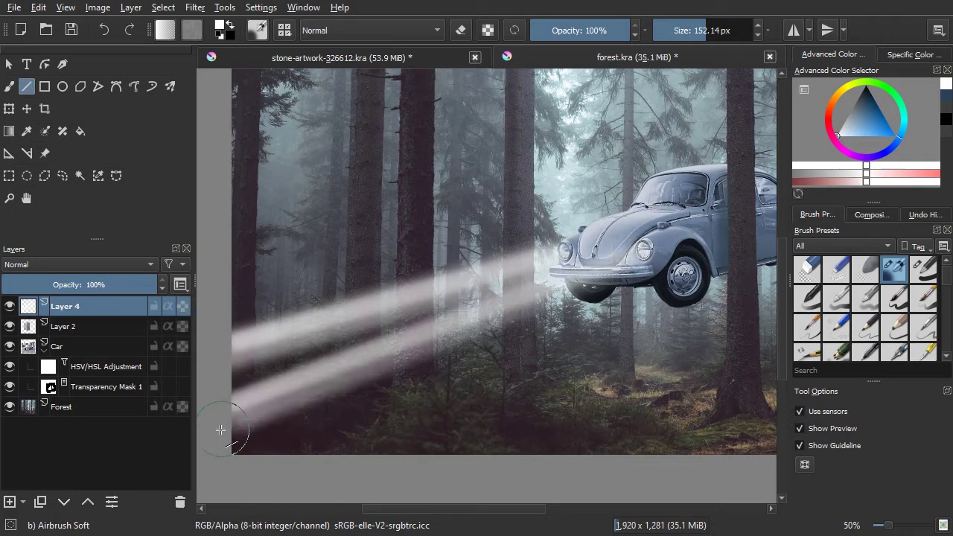
drag(612, 293, 594, 289)
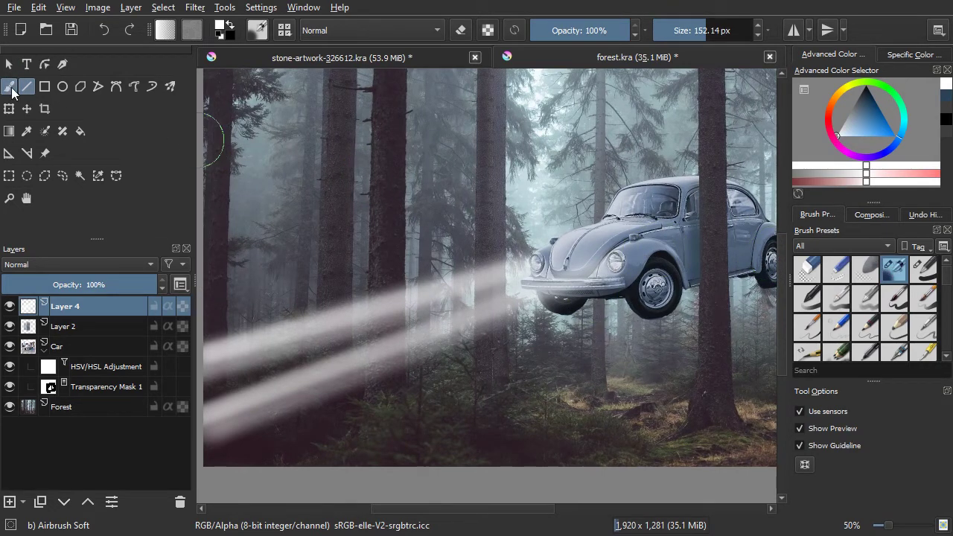
Paint soft white glows on both headlights with the Airbrush Soft brush at about 68 px
click(9, 87)
key(bracketleft)
key(bracketleft)
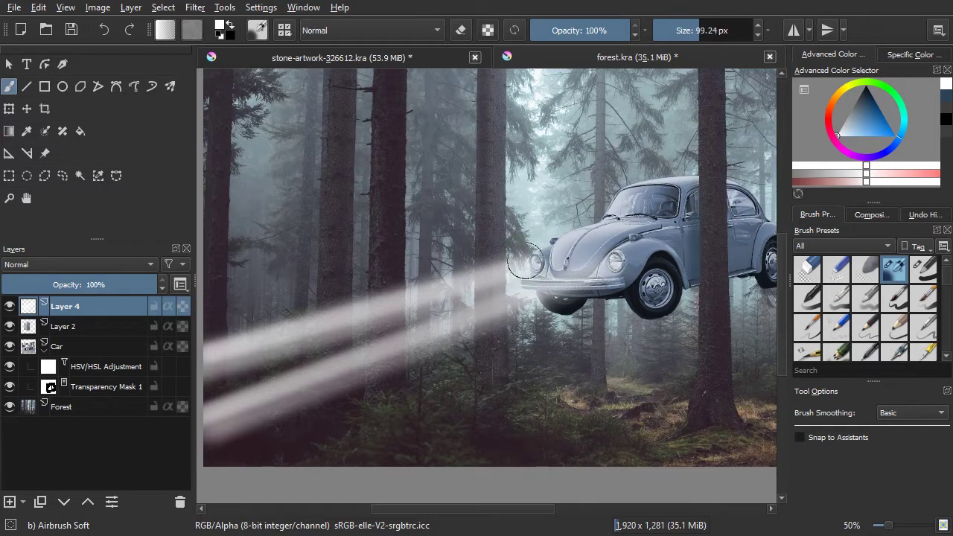
key(bracketleft)
key(bracketleft)
key(bracketleft)
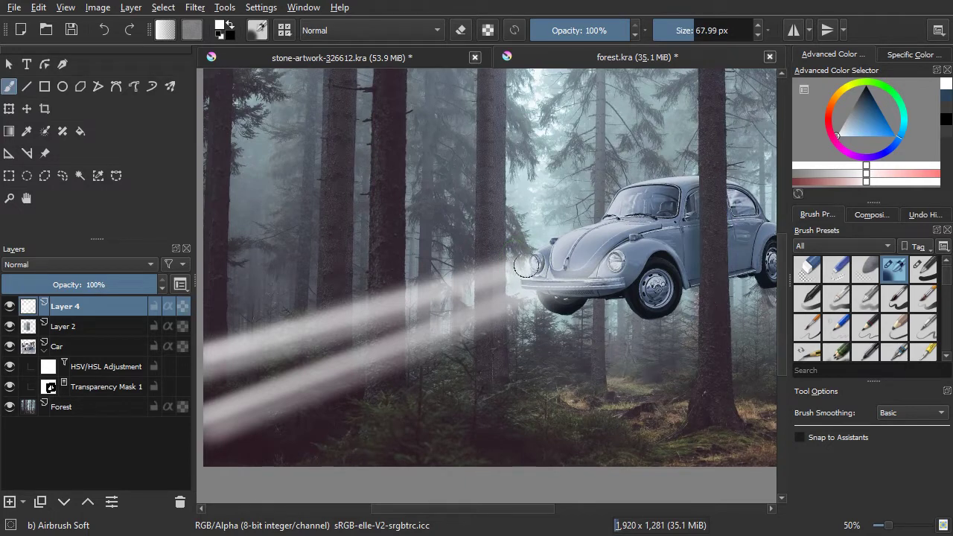
click(534, 267)
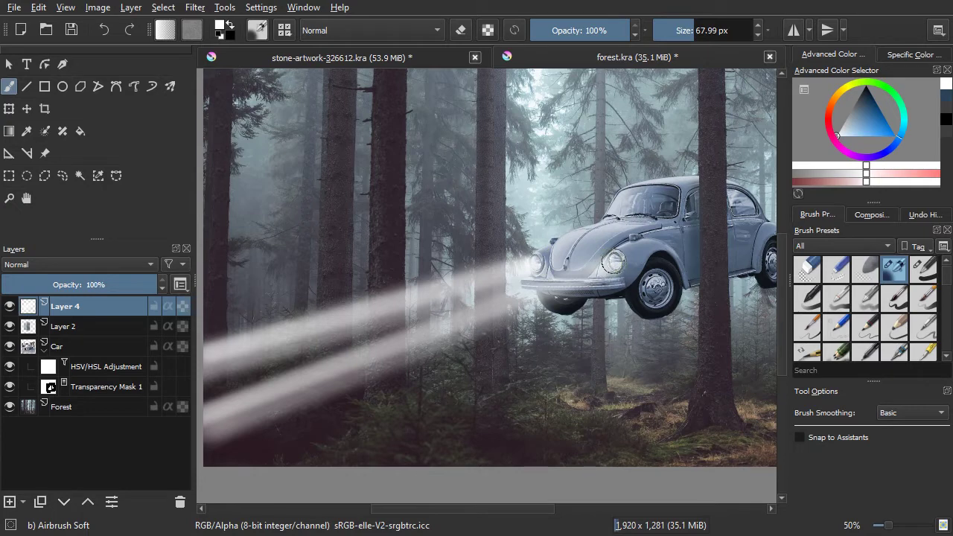
click(615, 262)
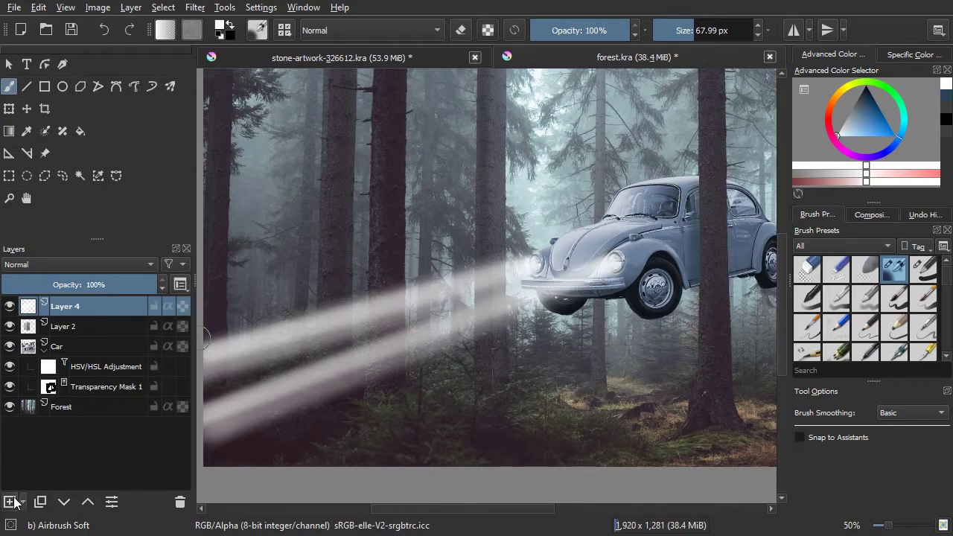
Add a new Layer 5 and fill it entirely with black
key(Insert)
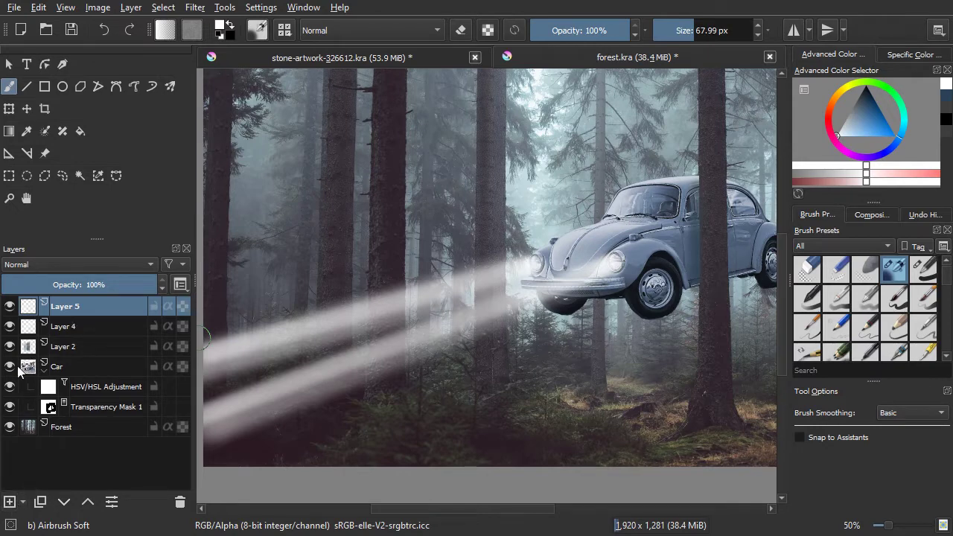
click(80, 131)
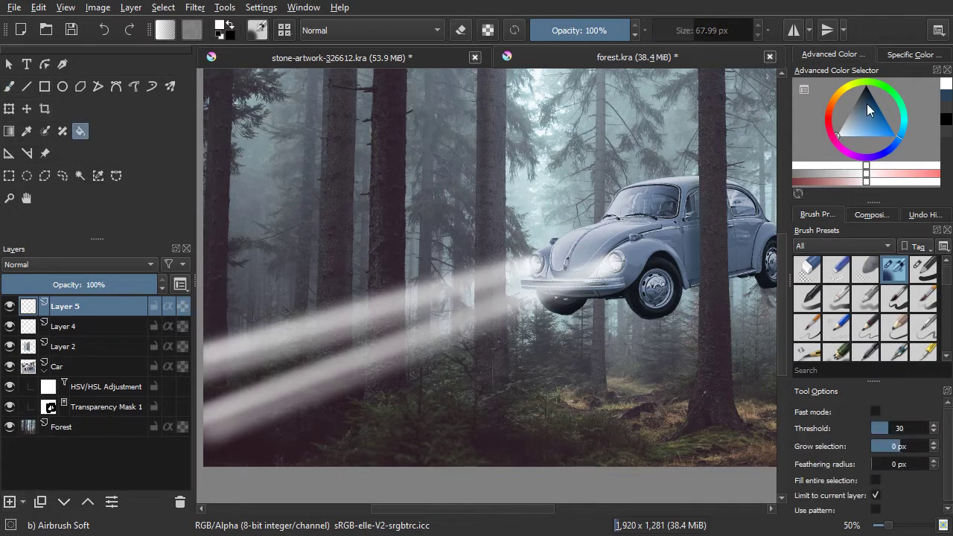
key(d)
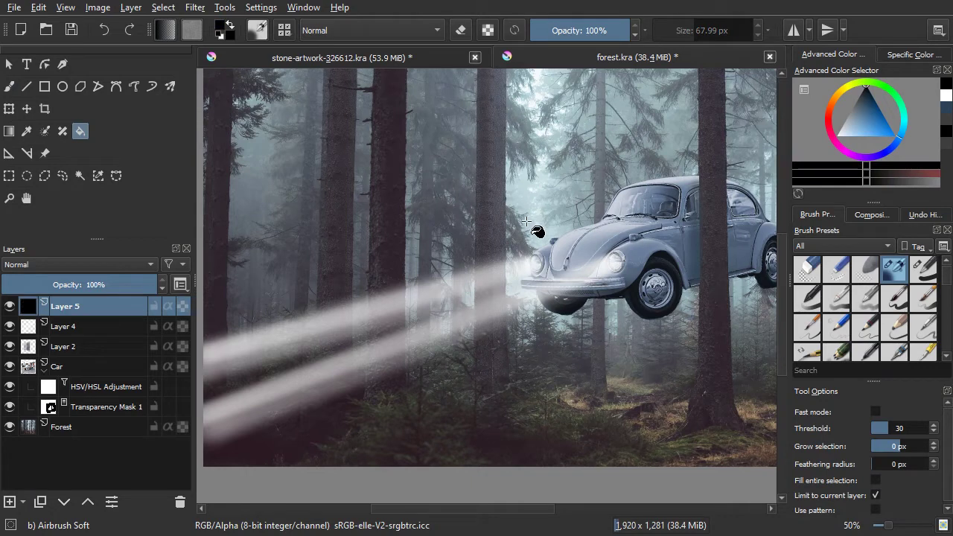
click(485, 307)
Lower Layer 5's opacity to 54%
scroll(439, 238, down, 1)
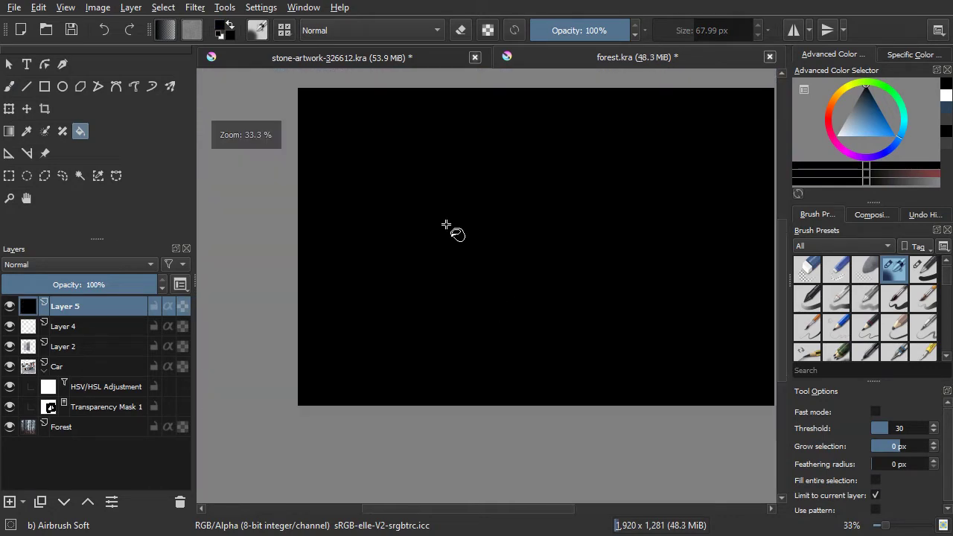
scroll(497, 233, down, 1)
drag(497, 233, 485, 235)
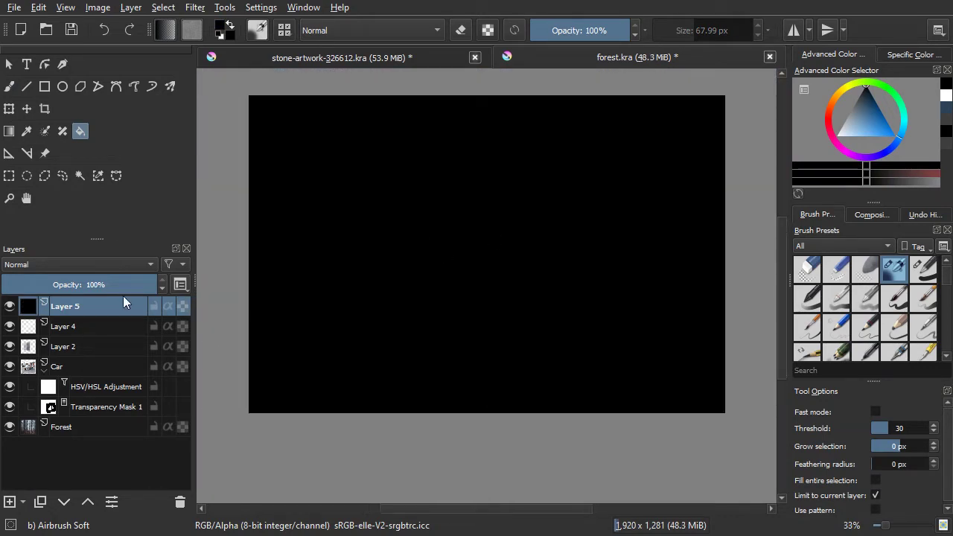
drag(104, 285, 83, 290)
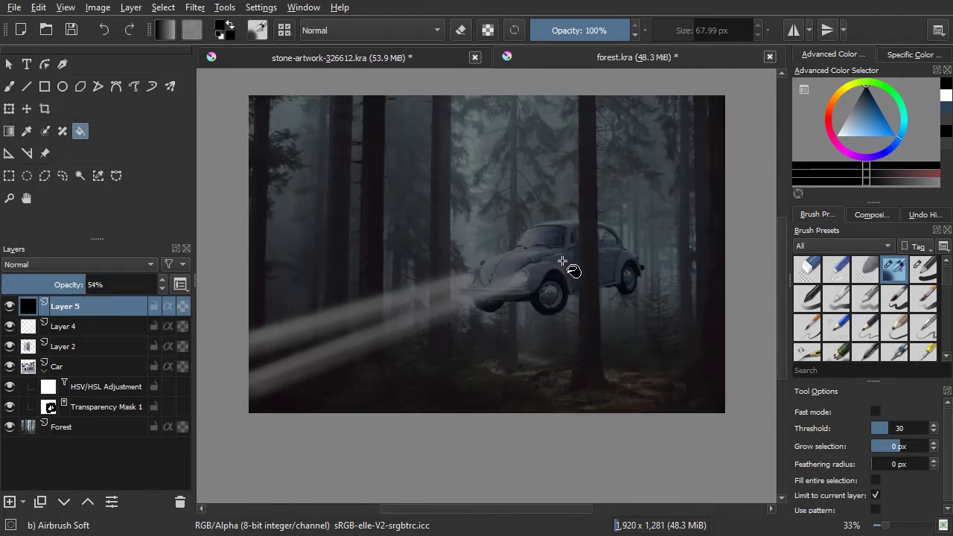
key(ctrl+plus)
drag(541, 251, 508, 255)
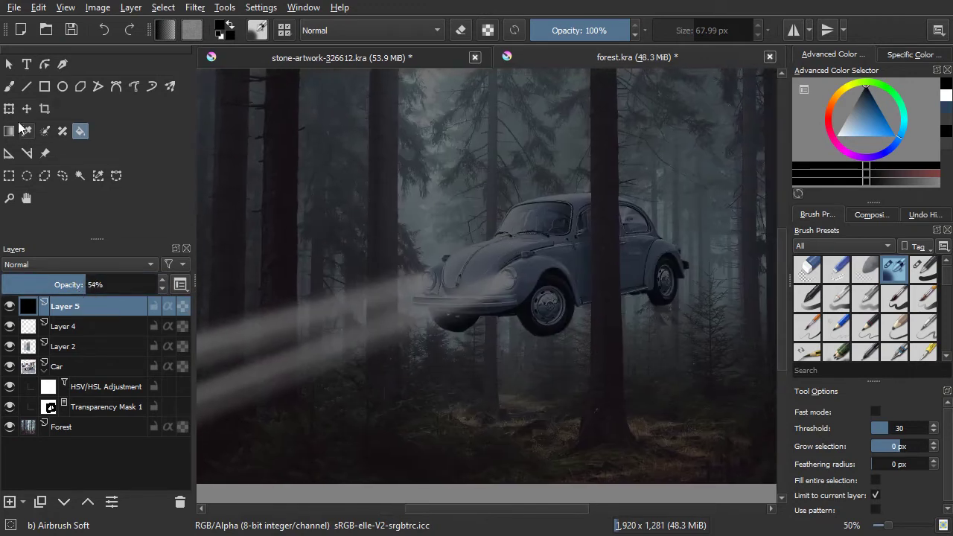
click(9, 85)
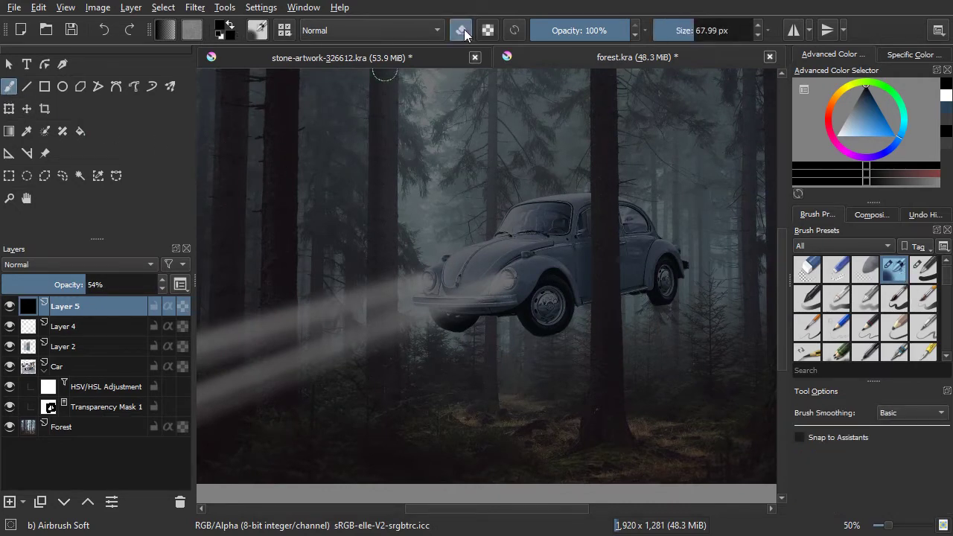
Enlarge the eraser brush to about 568 px and erase the black over the car
drag(504, 240, 501, 245)
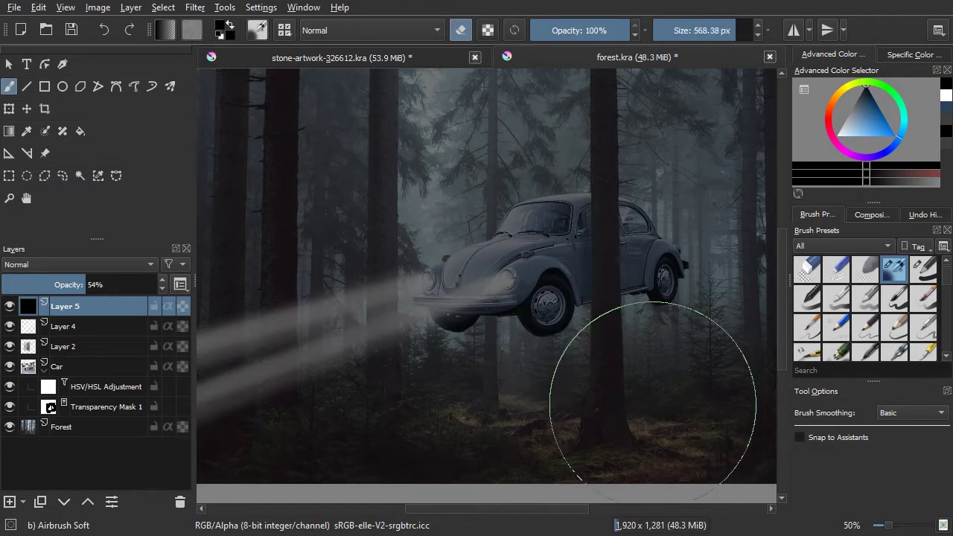
drag(470, 297, 469, 268)
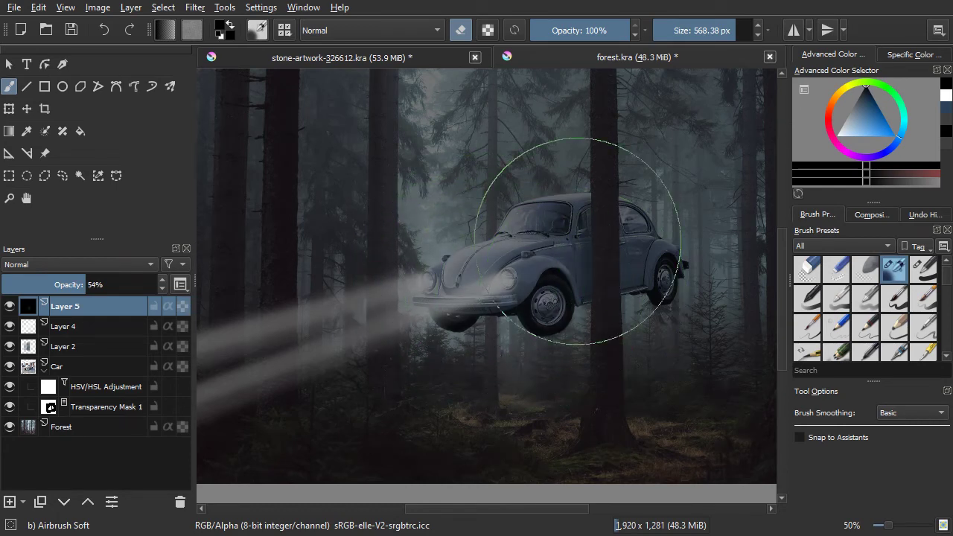
mouse_move(477, 257)
mouse_down()
mouse_move(505, 306)
mouse_move(531, 197)
mouse_move(539, 259)
mouse_up()
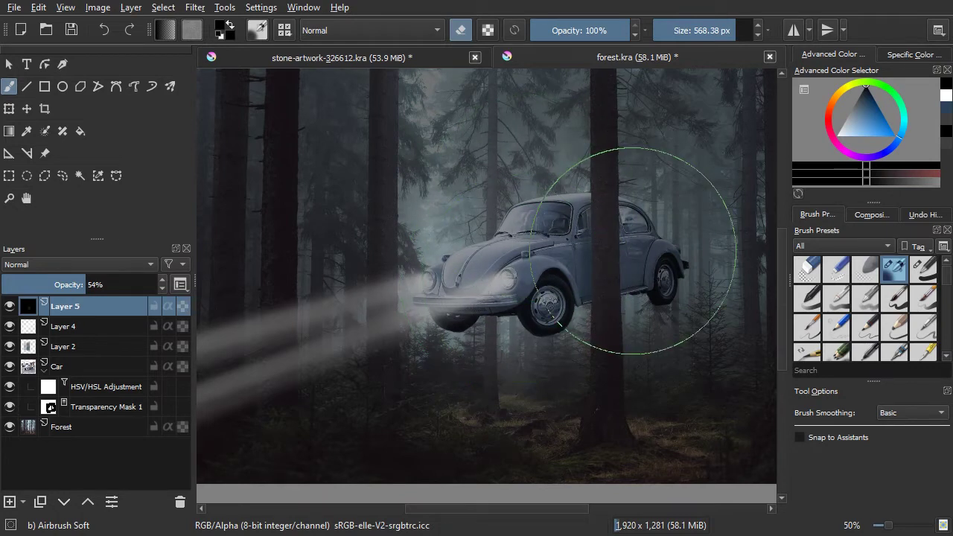
scroll(538, 259, down, 2)
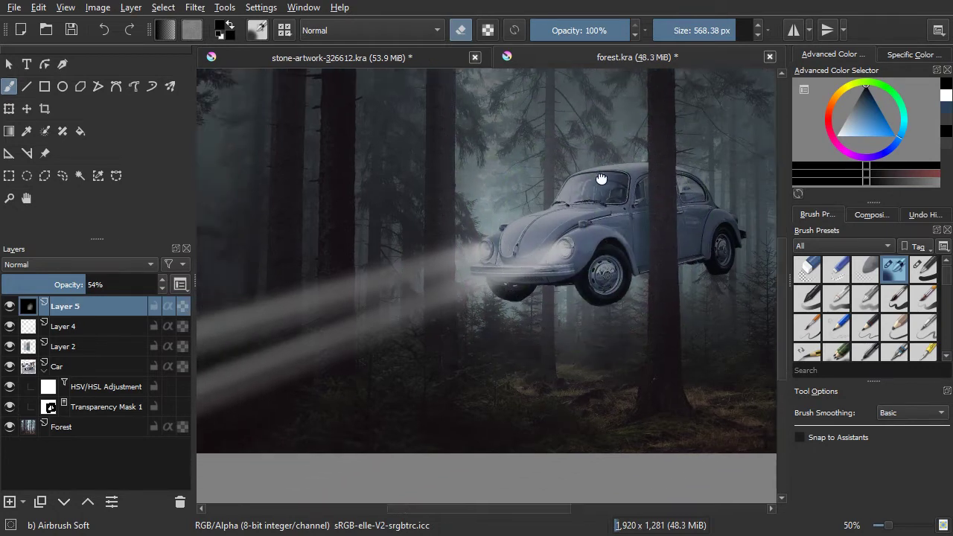
scroll(551, 231, left, 2)
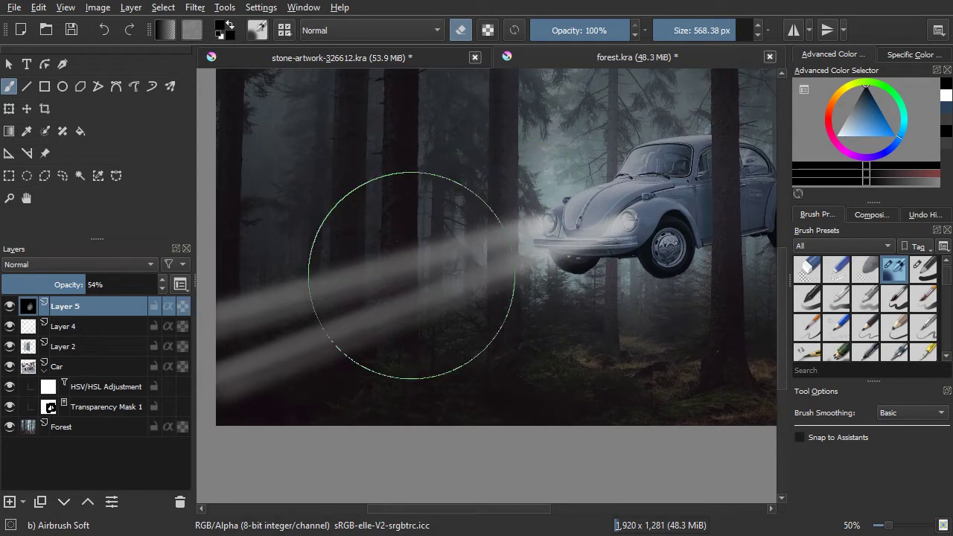
Erase the darkening along the light beams and around the car's front
drag(382, 273, 198, 343)
drag(458, 330, 63, 451)
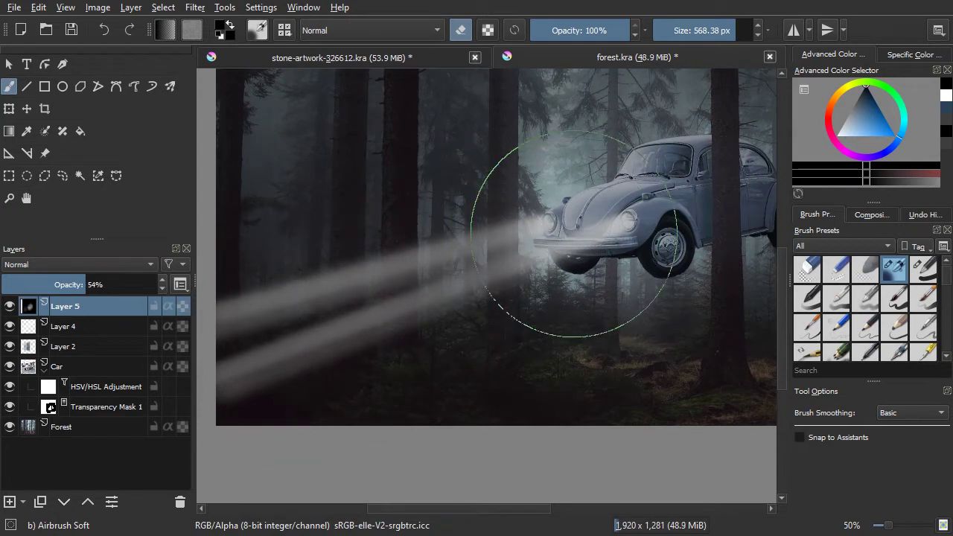
mouse_move(500, 213)
mouse_down()
mouse_move(634, 227)
mouse_move(539, 243)
mouse_up()
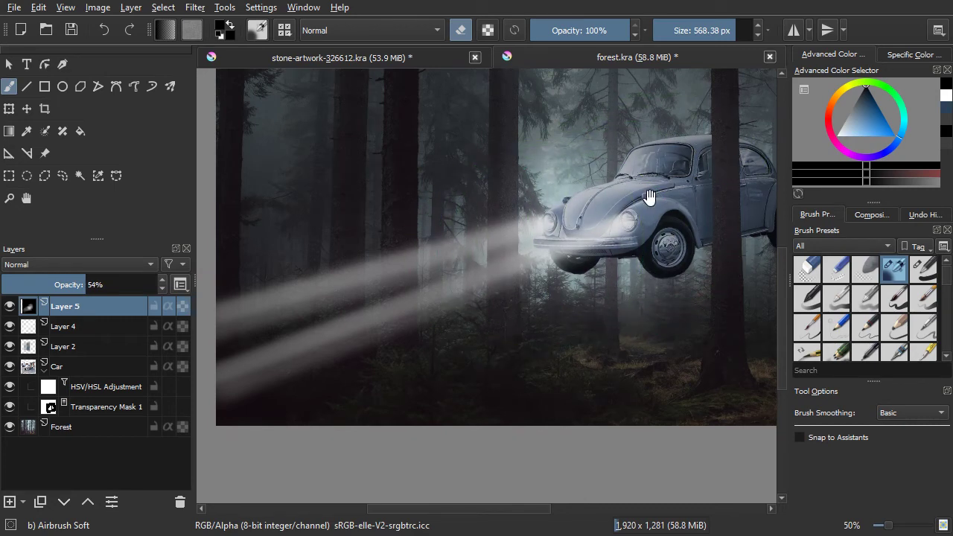
drag(638, 202, 579, 241)
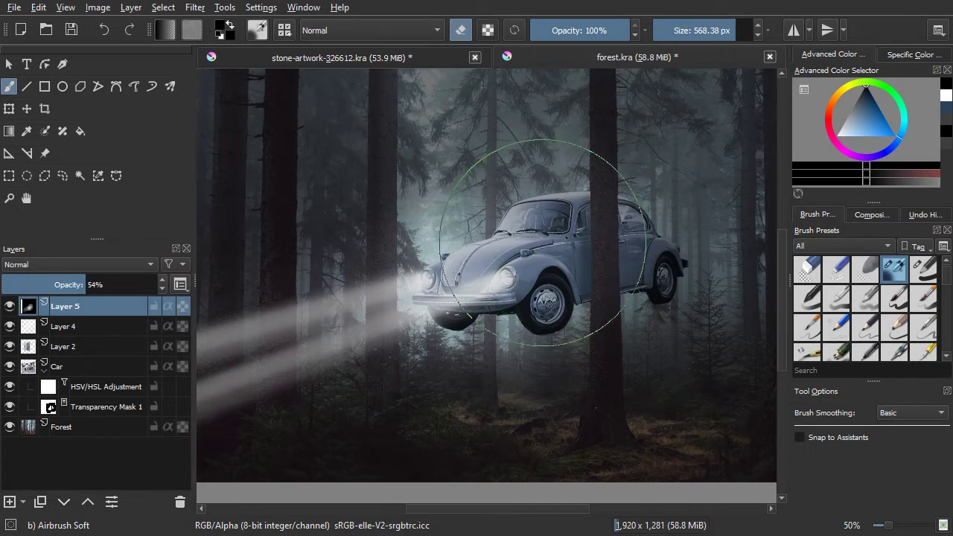
drag(543, 243, 509, 207)
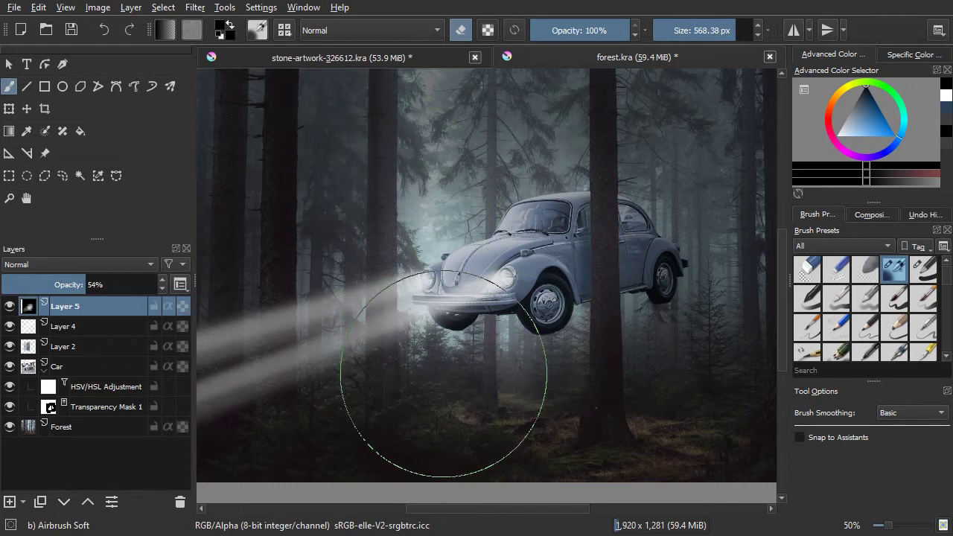
scroll(485, 202, down, 1)
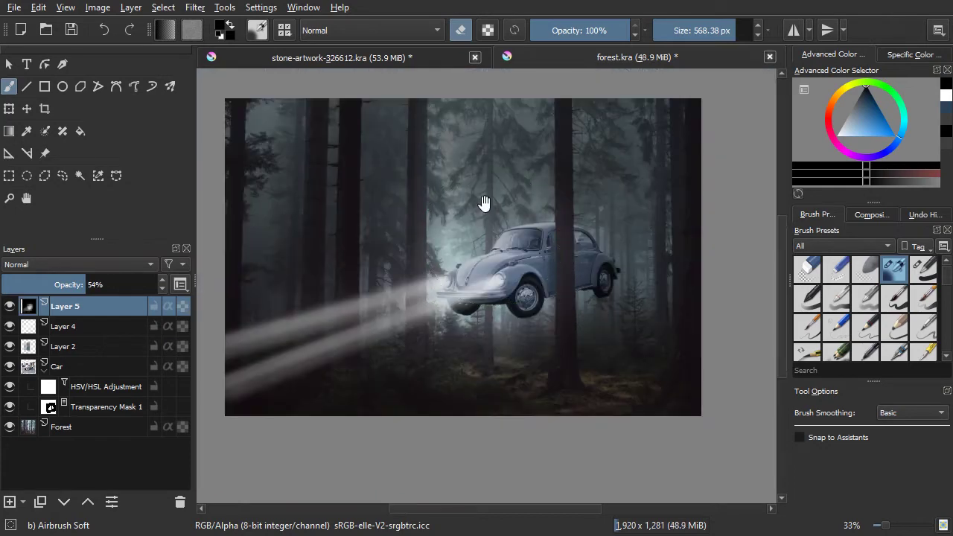
Apply an HSV Adjustment with Hue 26 to the Forest layer
drag(502, 205, 516, 210)
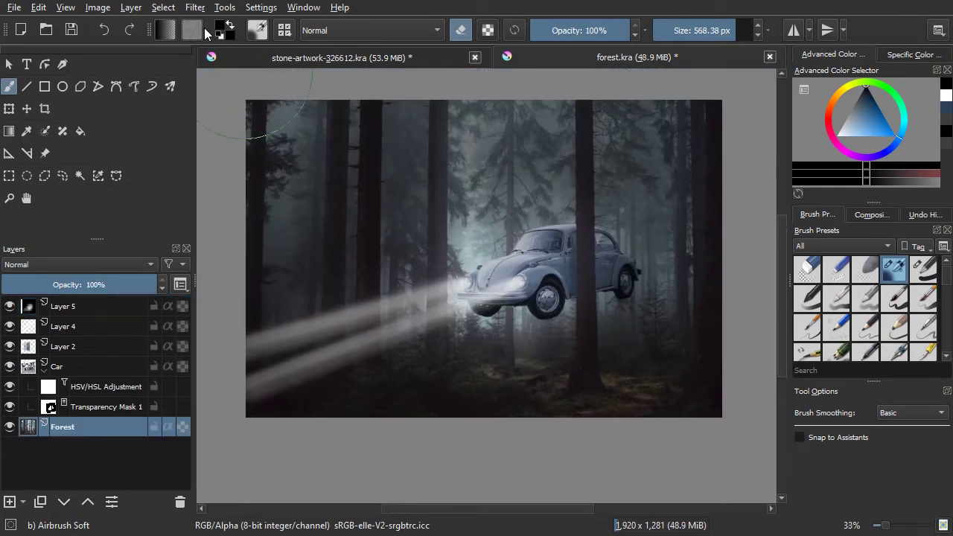
click(195, 7)
mouse_move(216, 42)
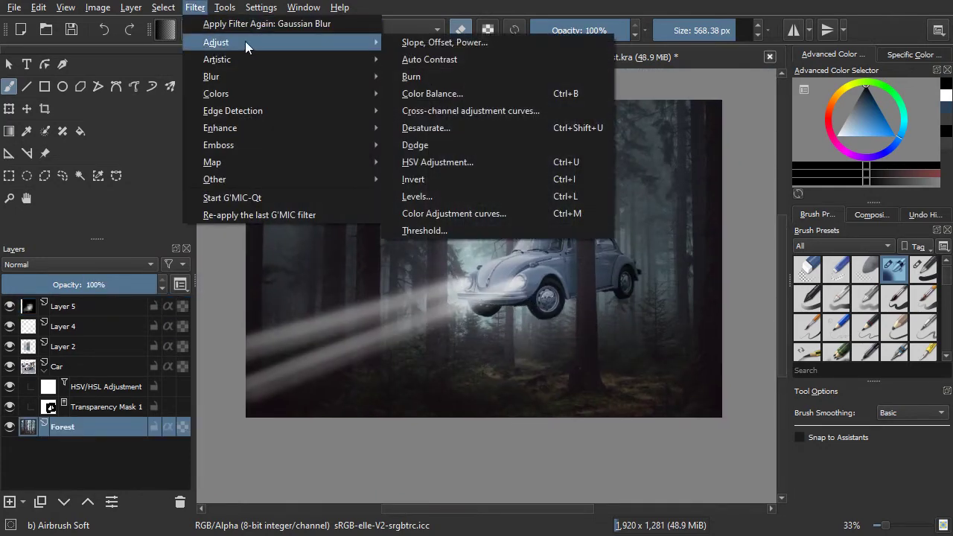
click(423, 164)
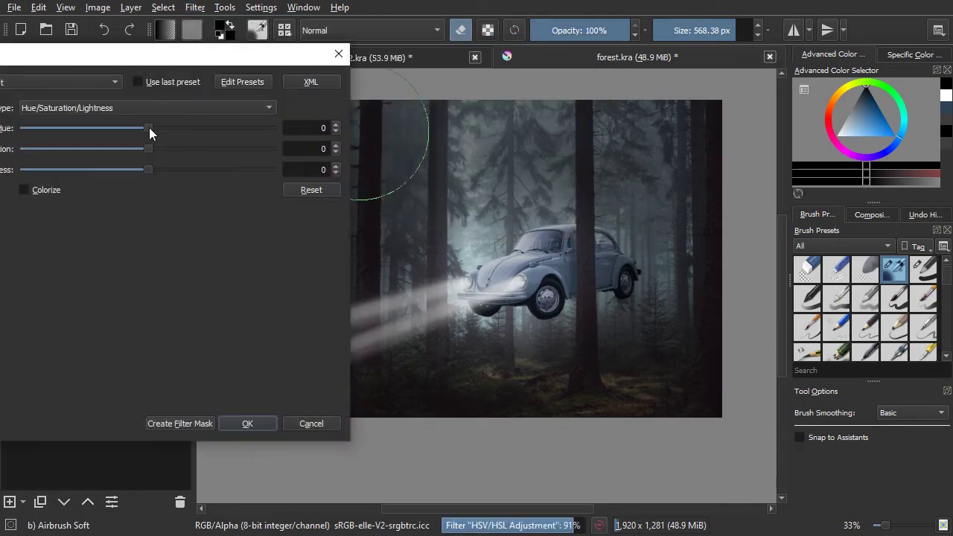
drag(154, 129, 159, 128)
drag(171, 125, 167, 125)
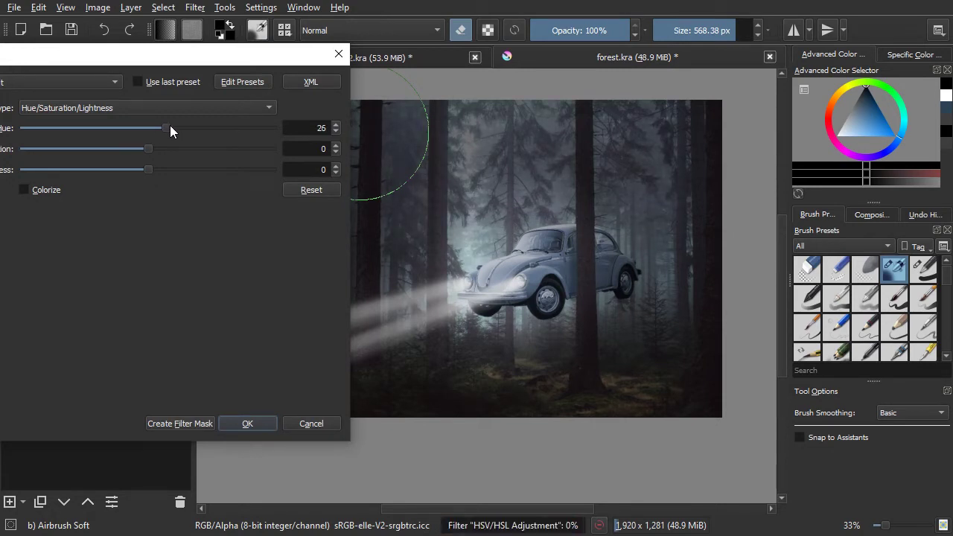
click(248, 423)
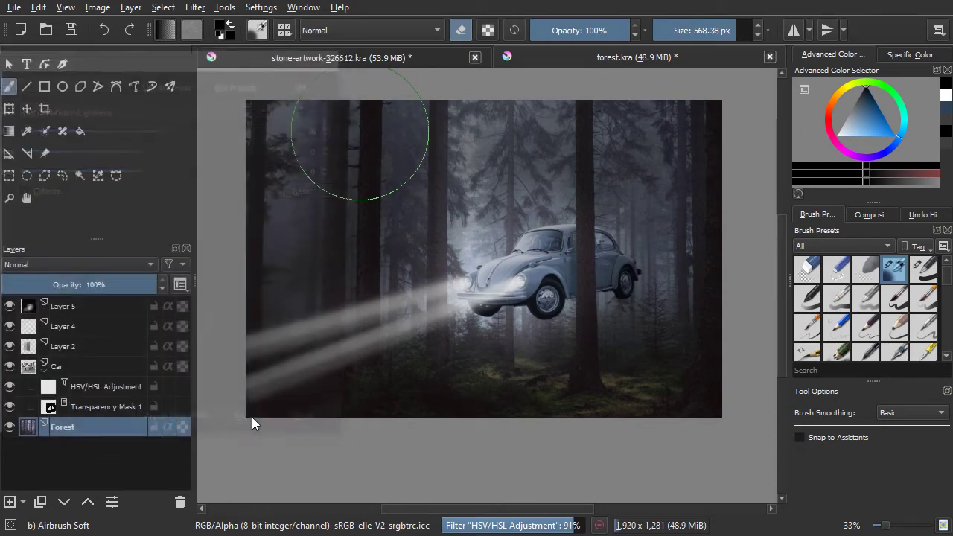